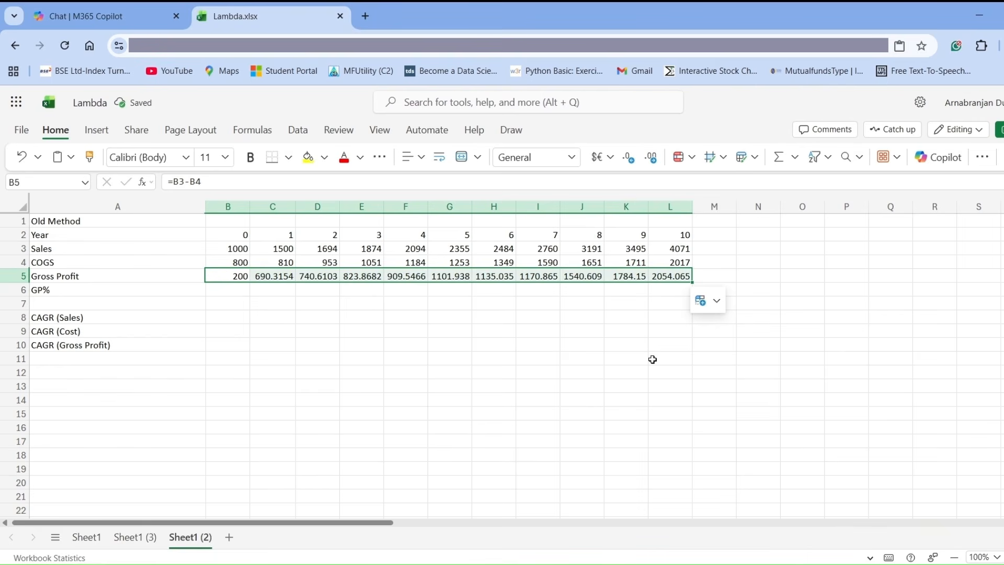
Format the Gross Profit values in B5:L5 to show no decimal places.
mouse_move(736, 201)
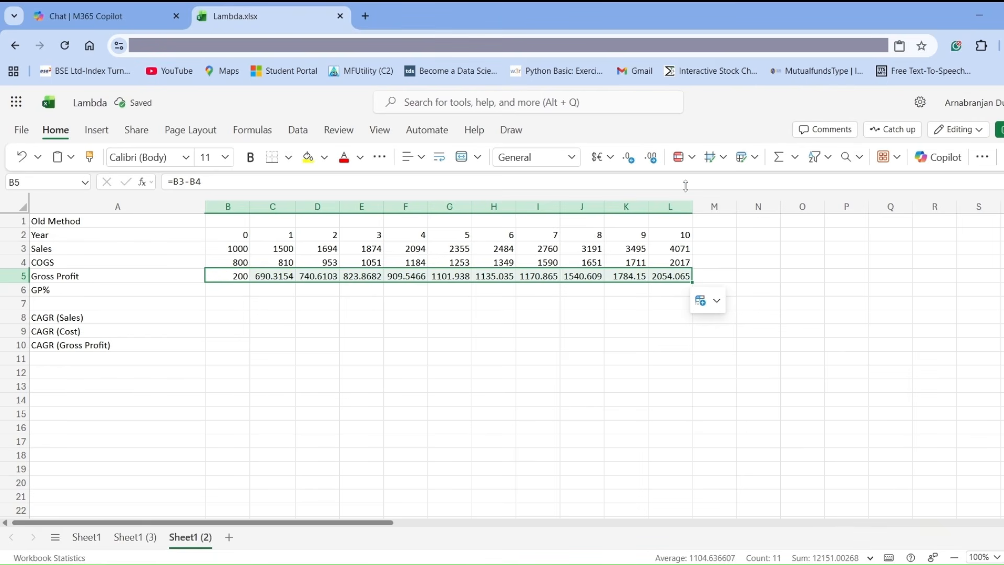
left_click(652, 157)
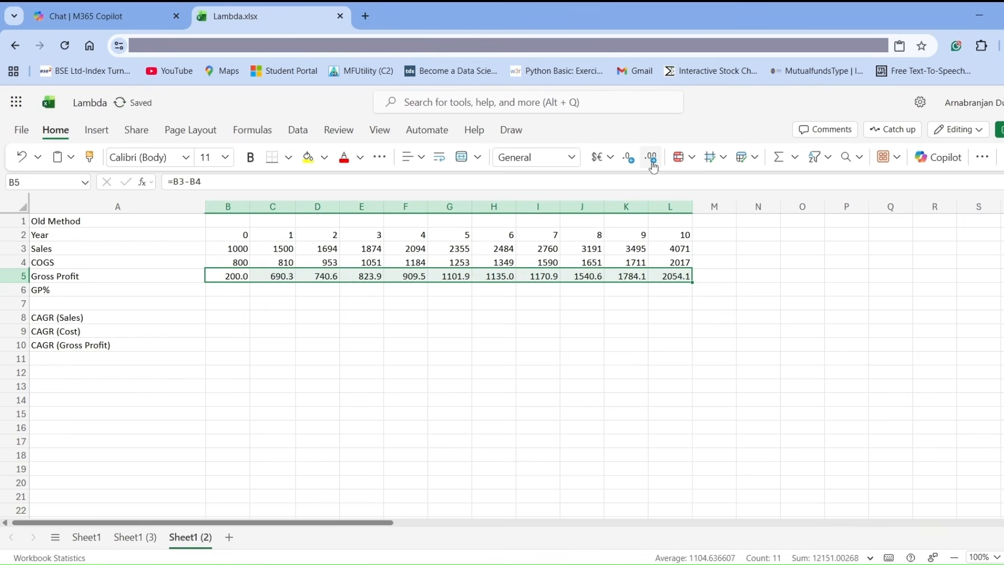
left_click(652, 157)
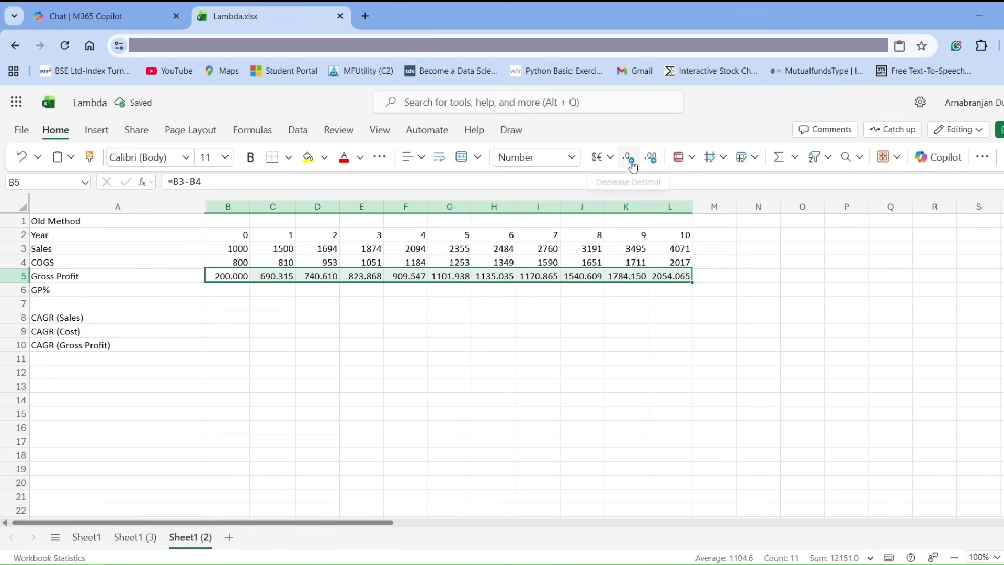
left_click(630, 158)
left_click(629, 157)
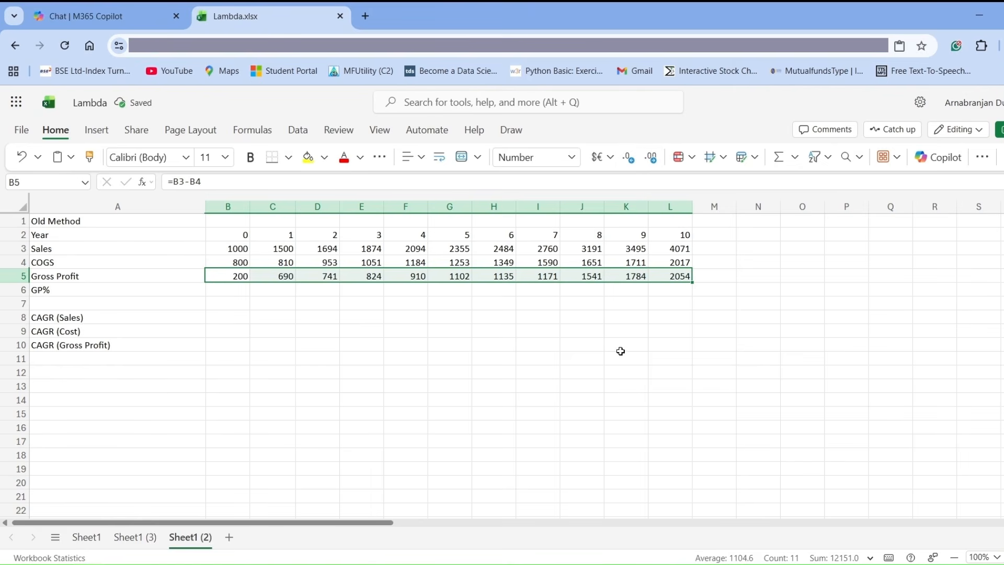
Enter the GP% formula =(B3-B4)/B3 in B6 and fill it across to L6.
left_click(231, 289)
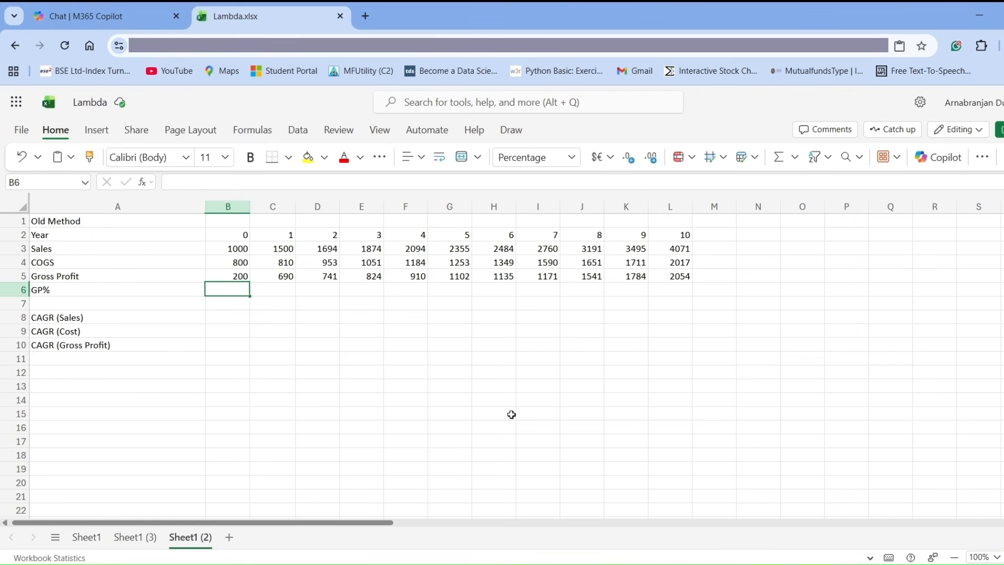
type("=")
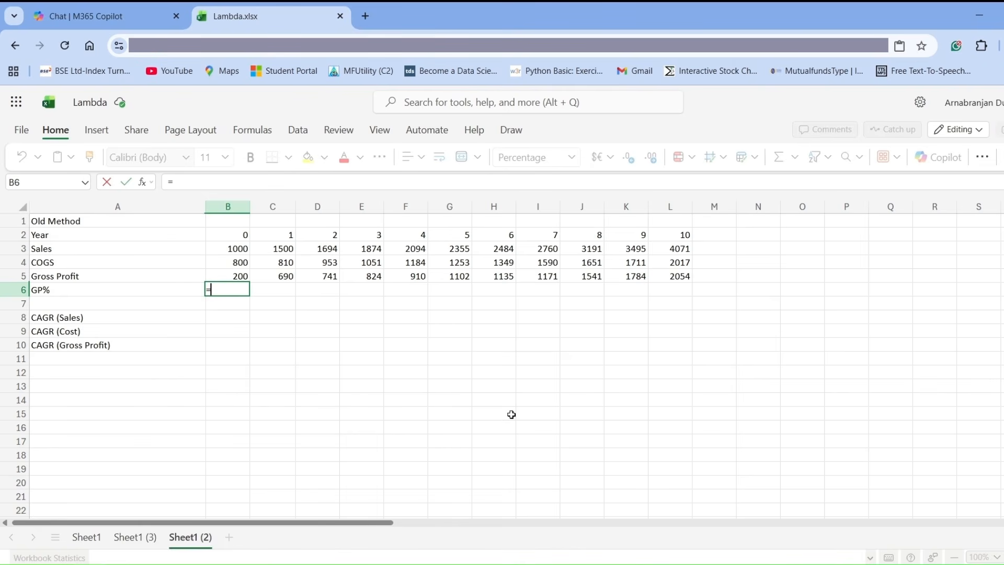
type("(")
key("Up")
key("Up")
key("Up")
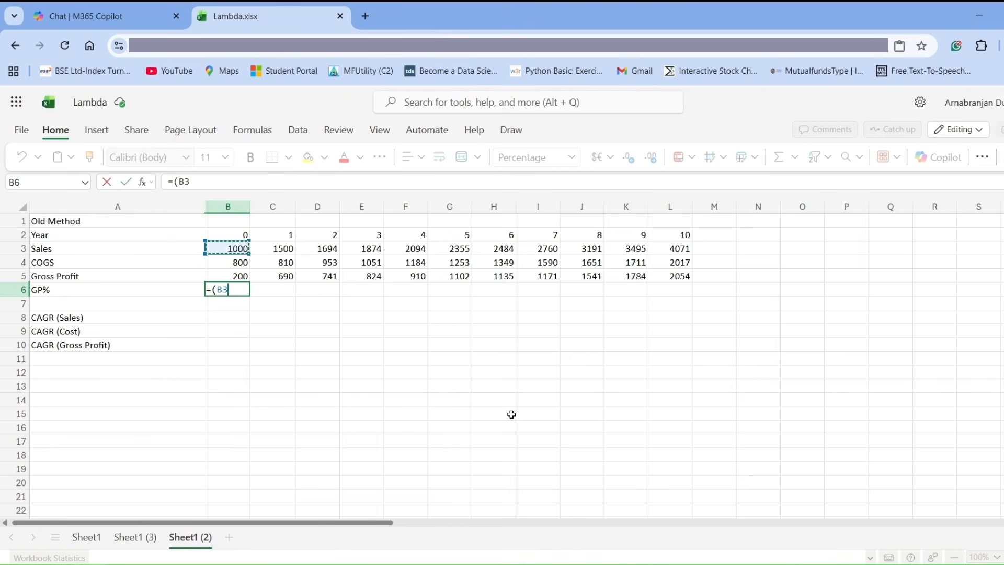
type("-")
key("Up")
key("Up")
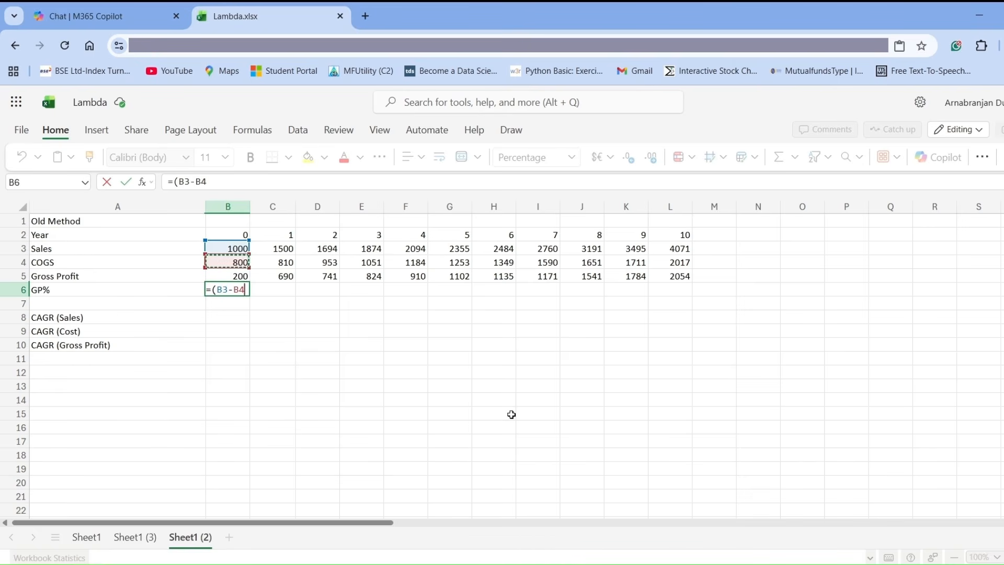
type(")/")
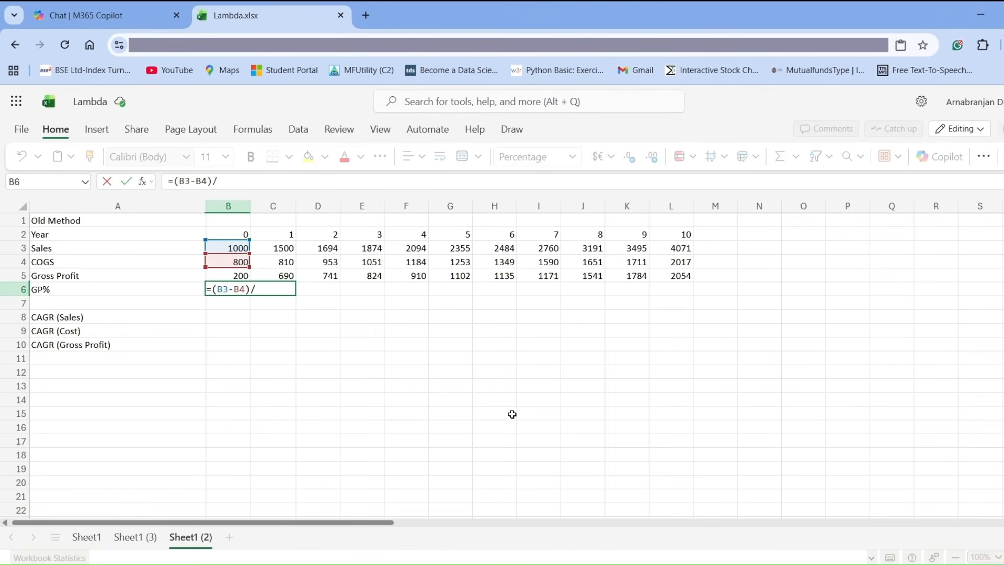
left_click(226, 250)
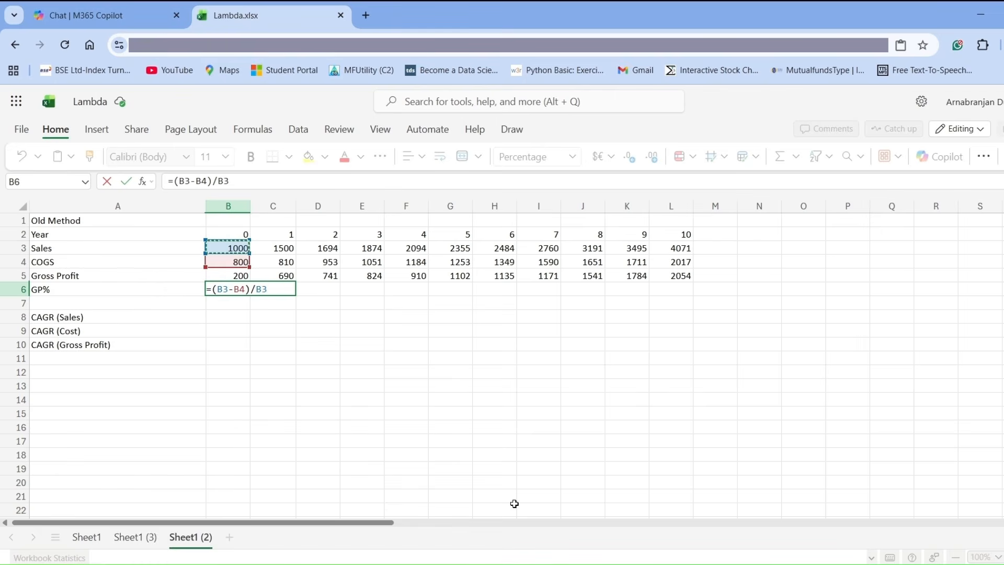
key("Return")
key("Up")
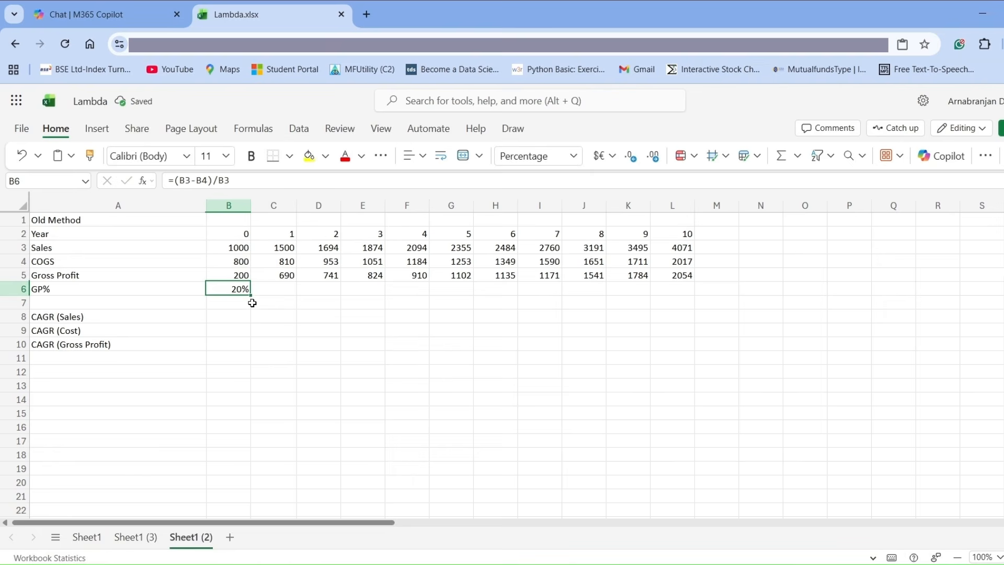
left_click_drag(250, 296, 667, 316)
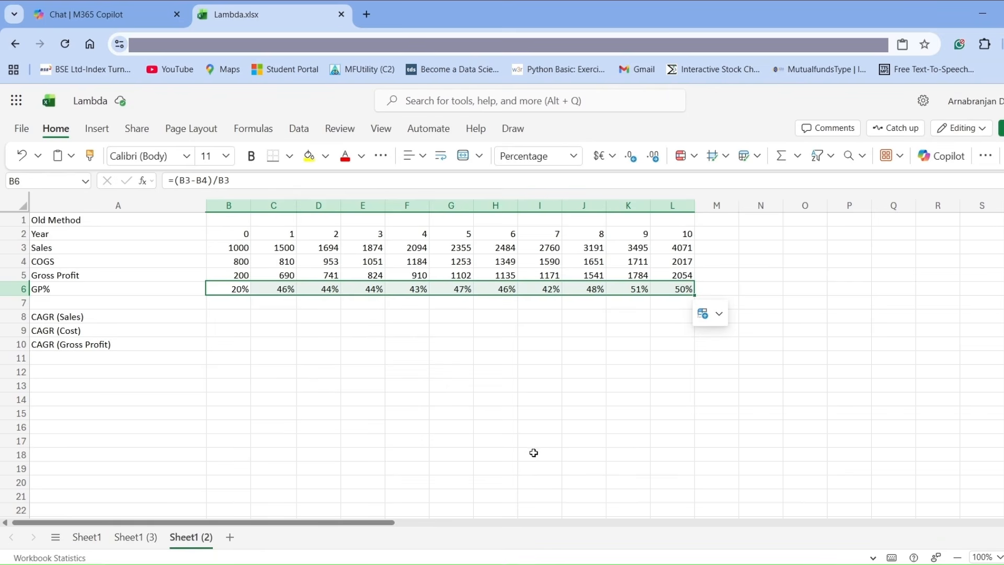
Begin the sales CAGR formula in C8 with the ratio =(C3/$B3), keeping column B absolute.
left_click(227, 317)
left_click(285, 321)
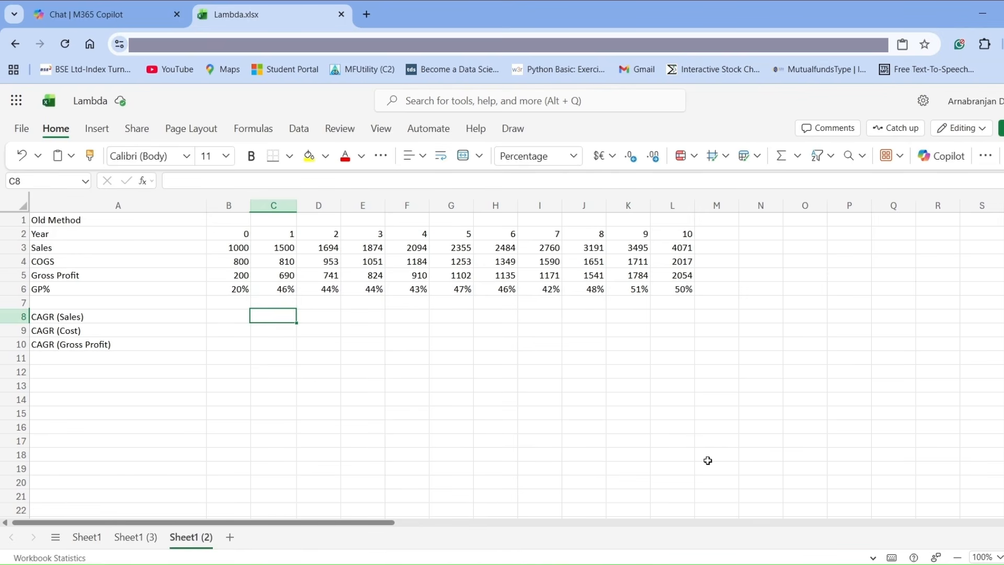
type("=")
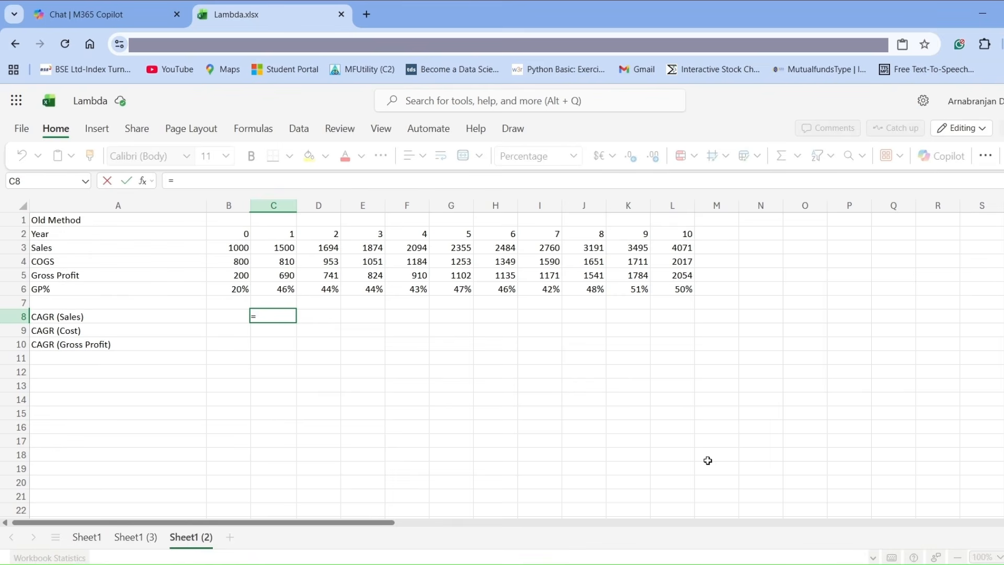
type("(")
left_click(284, 249)
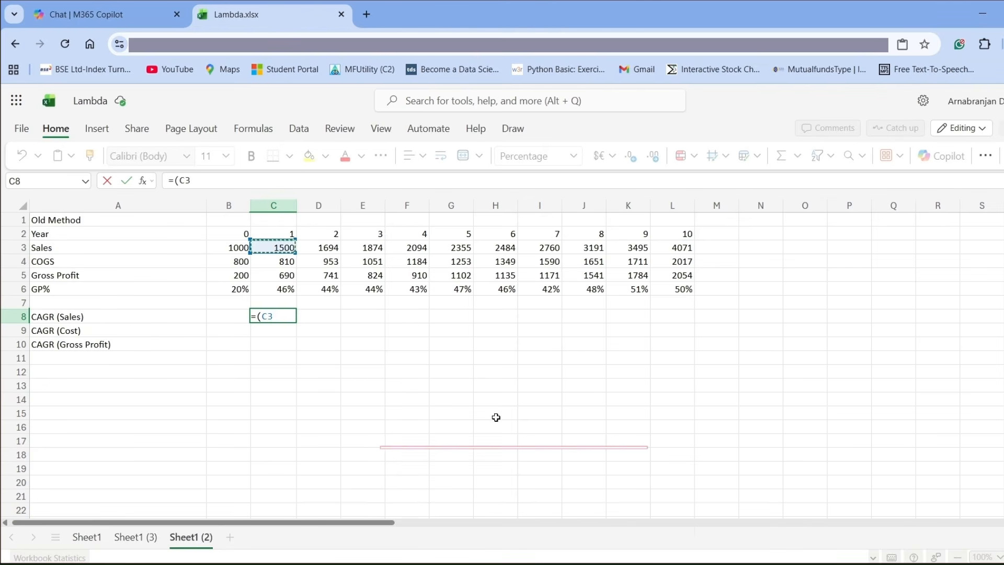
type("/")
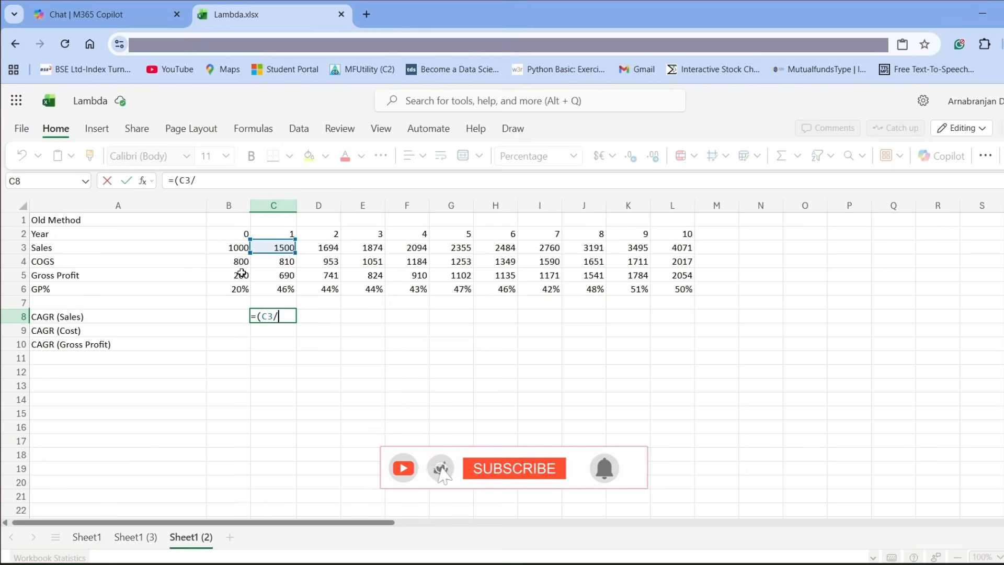
left_click(230, 249)
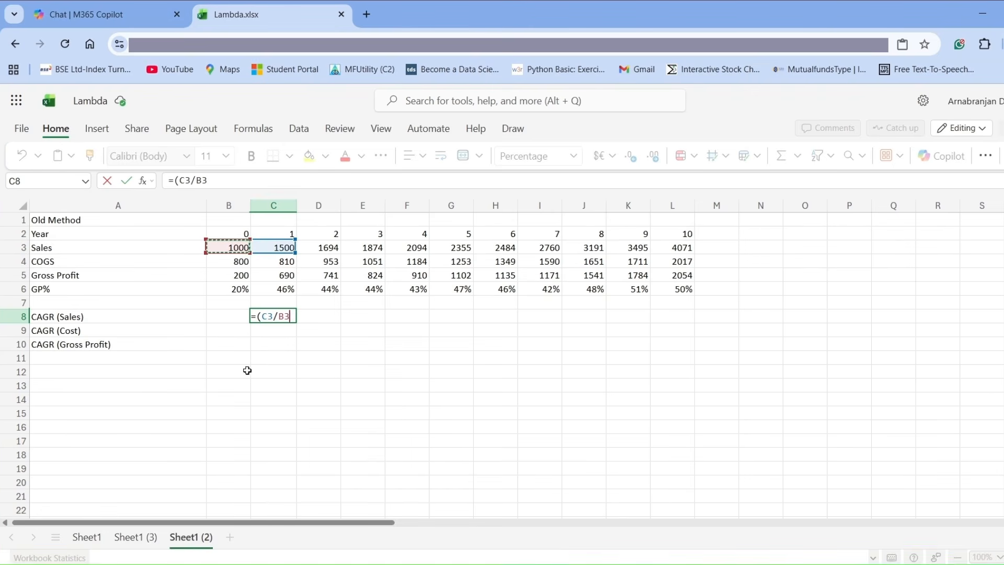
left_click(281, 317)
type("$")
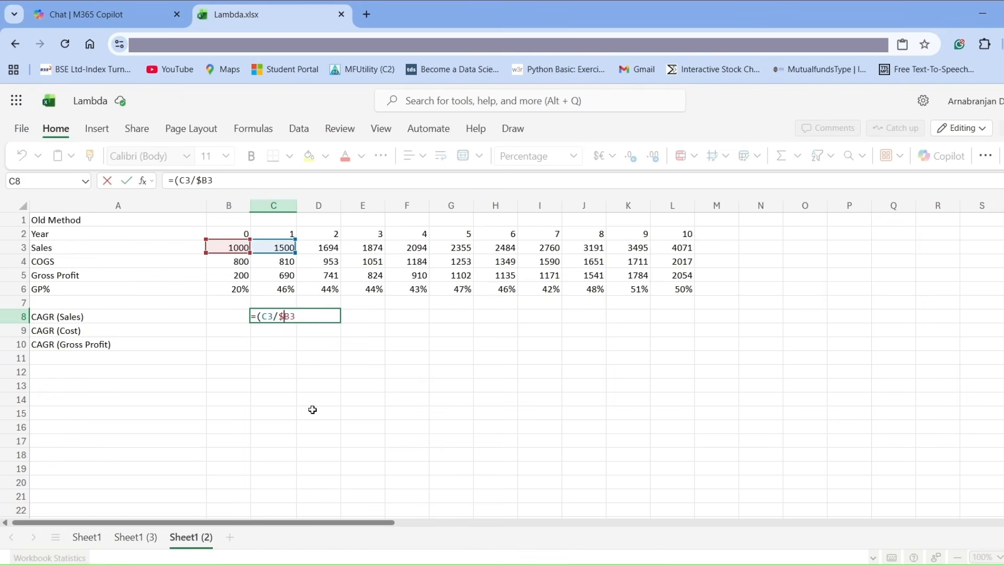
left_click(298, 316)
type(")^(1/")
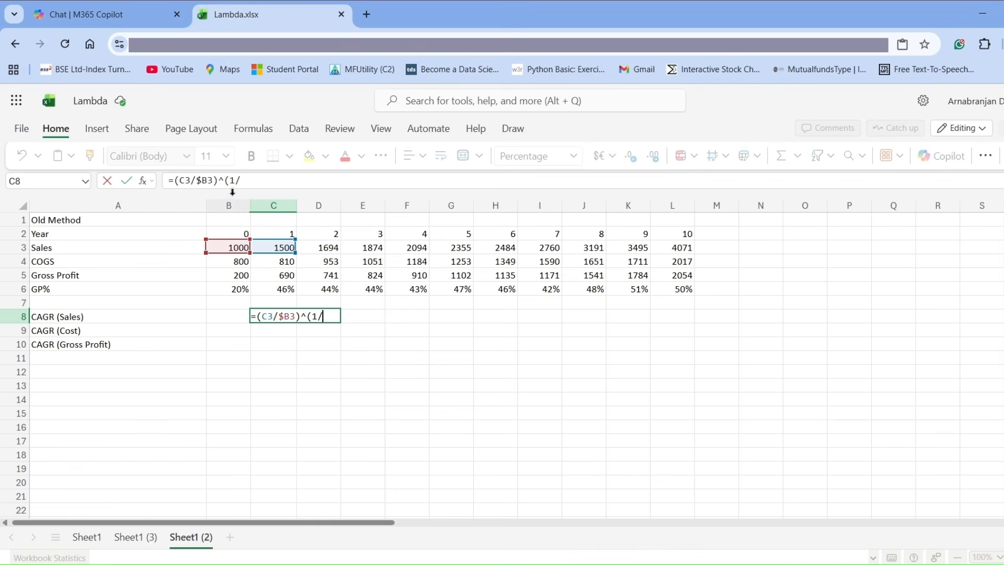
Complete the C8 formula with ^(1/C$2)-1 and fill it over the three CAGR rows, C8:L10.
left_click(273, 235)
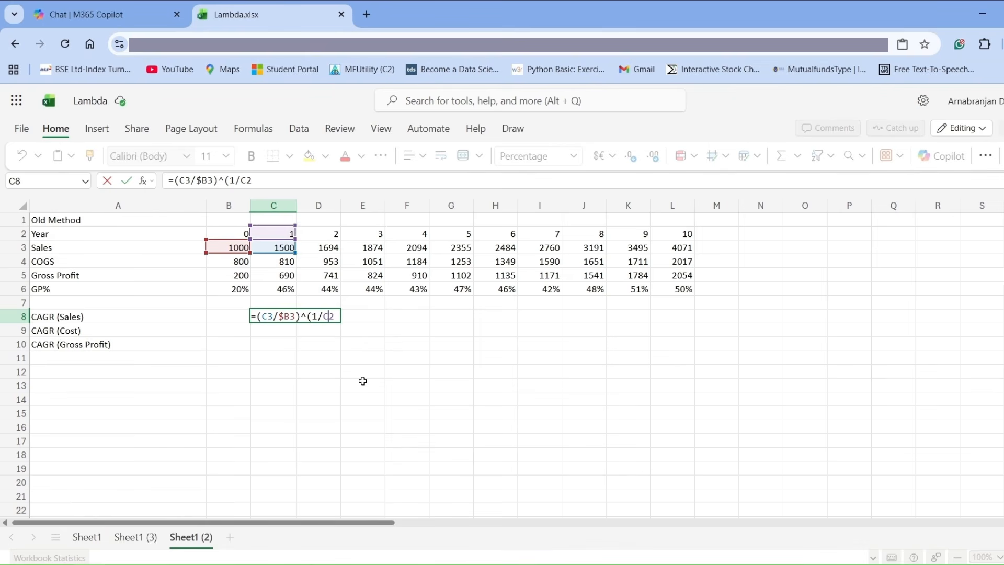
type("$2)-")
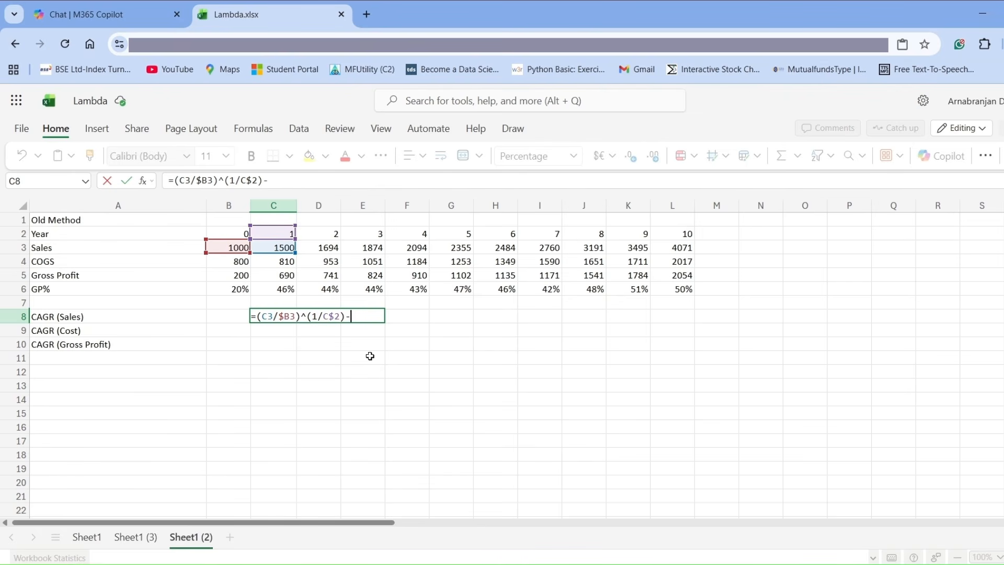
type("1")
key("Return")
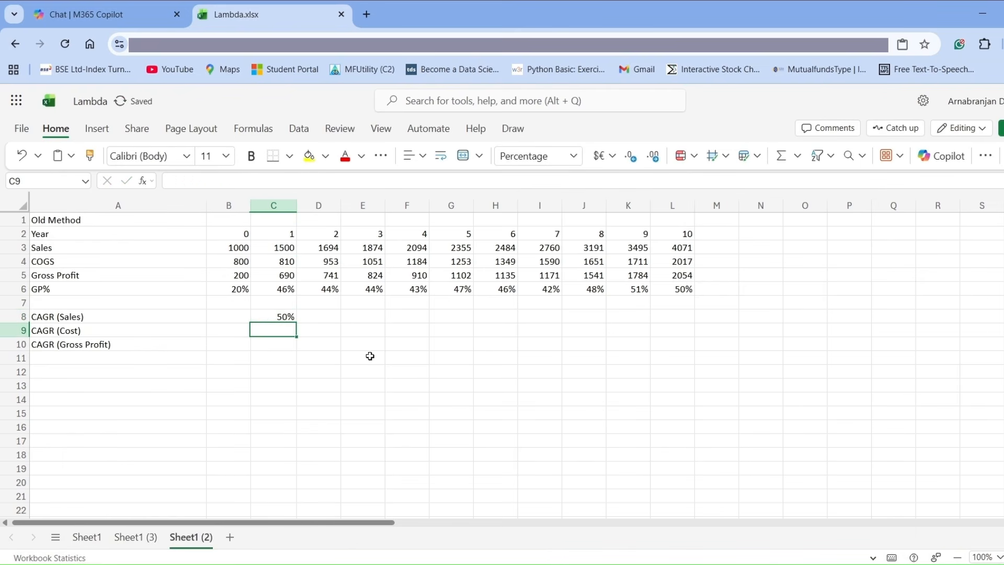
key("Up")
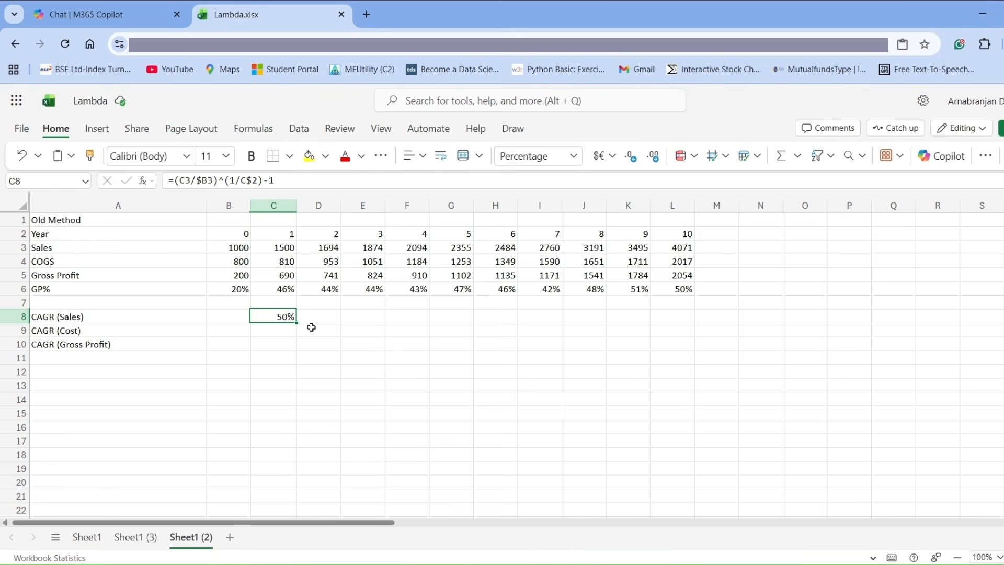
left_click_drag(300, 321, 695, 347)
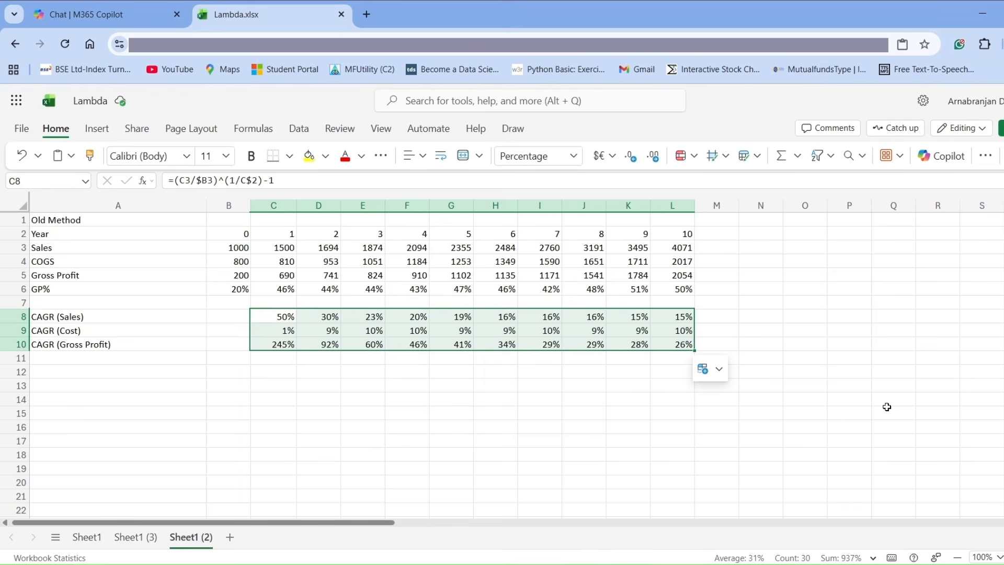
Create a new defined name called GP in the Name Manager.
key("ctrl+F3")
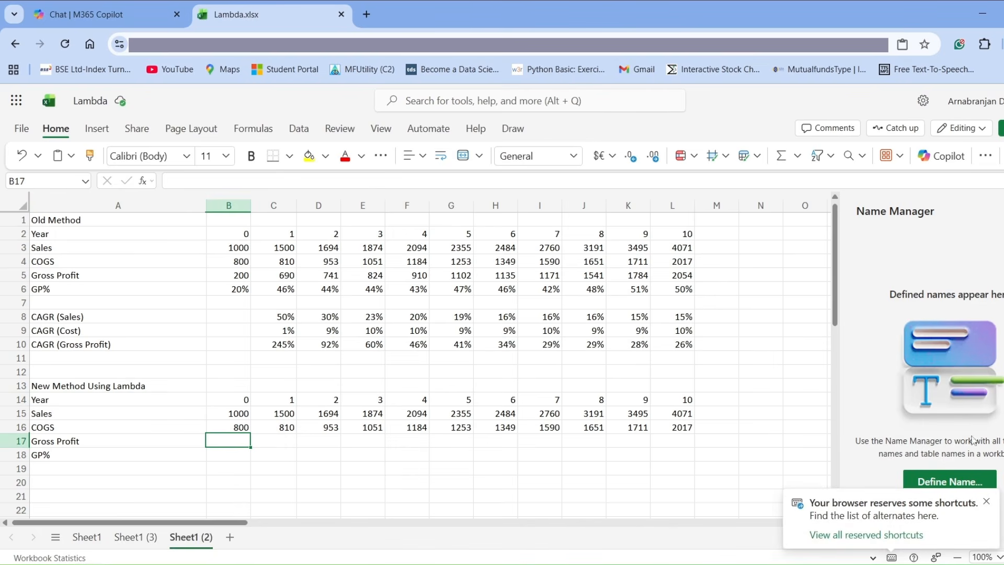
left_click(985, 503)
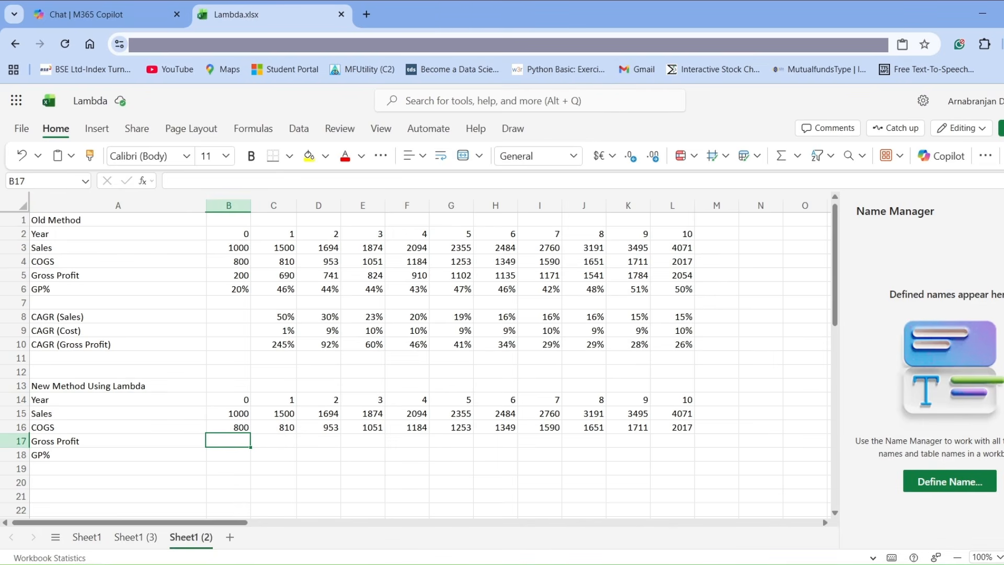
left_click(960, 492)
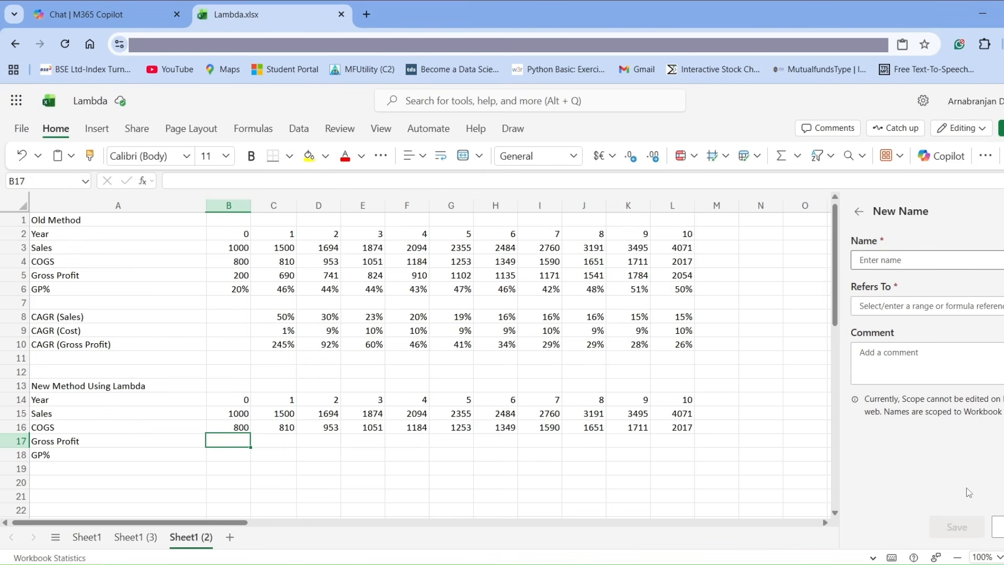
type("GP")
Make the GP name refer to =lambda(x,y,x-y).
left_click(876, 306)
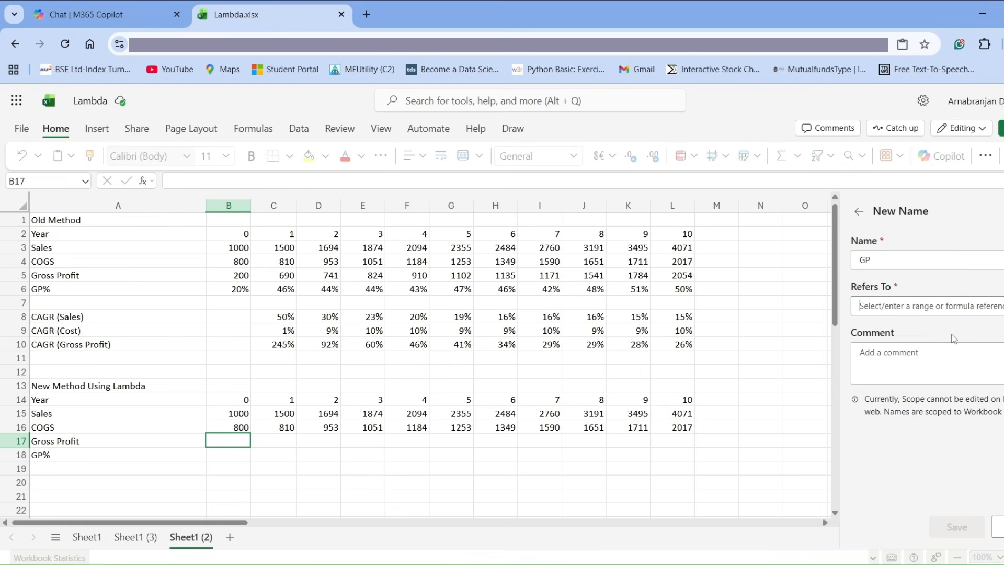
type("=")
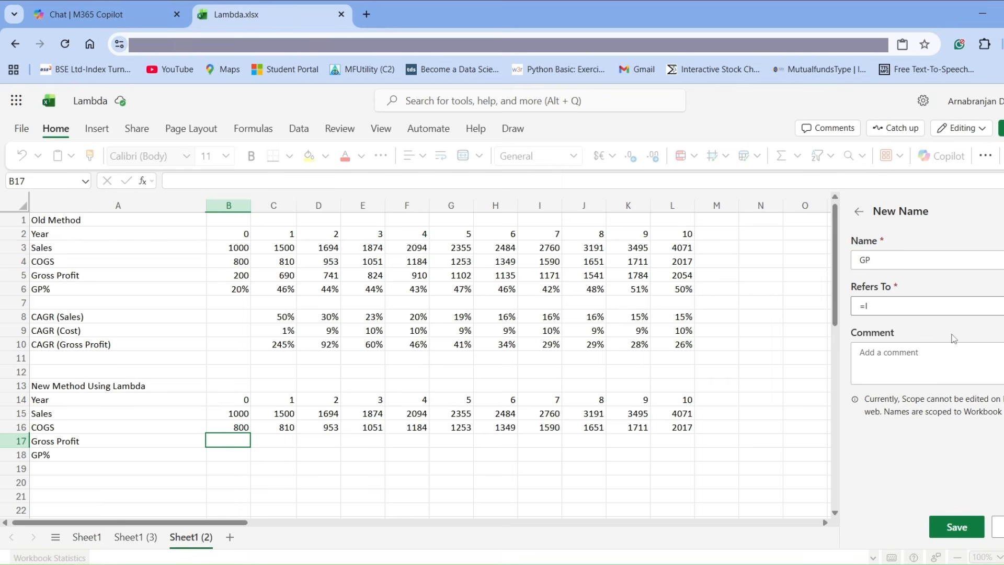
type("lambda")
type("(x")
type(",y,x-y)")
Add the comment "Calculates Gross Profit" to the GP name and save it.
left_click(868, 359)
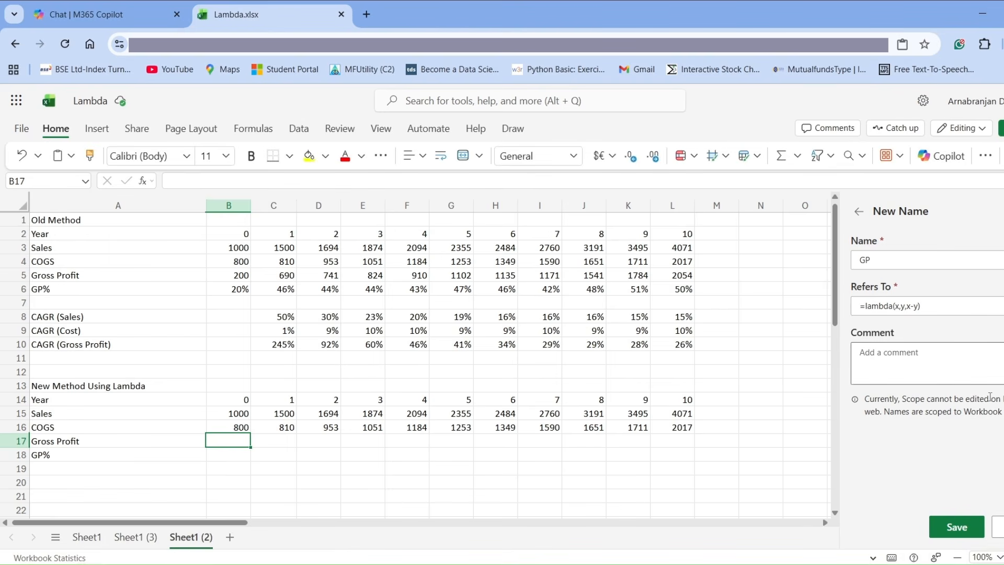
type("Calcu")
type("lates")
type(" G")
type("ss Profit")
left_click(957, 526)
Enter the formula =GP(B15,B16) in the Gross Profit cell B17.
left_click(184, 181)
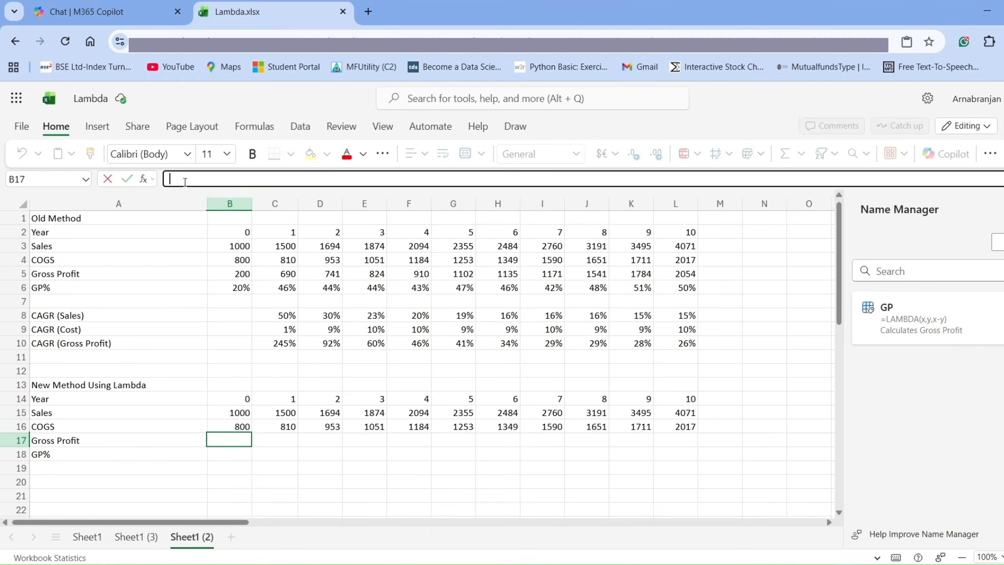
type("=")
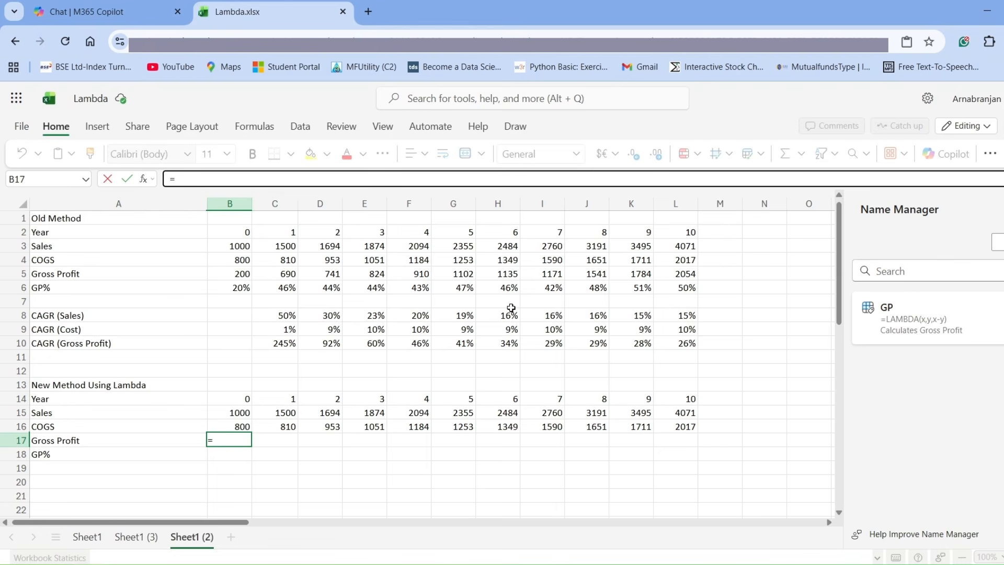
type("G")
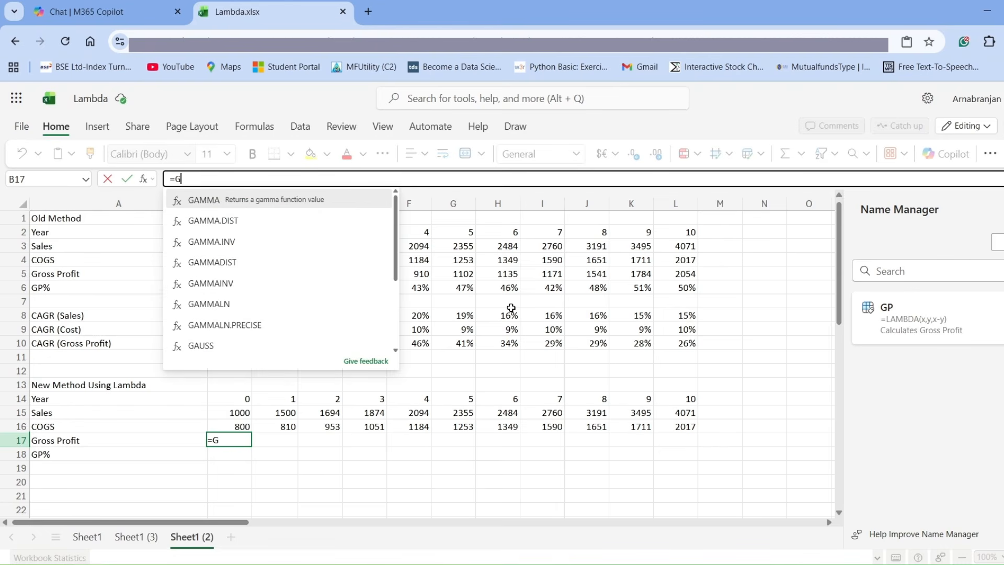
type("P")
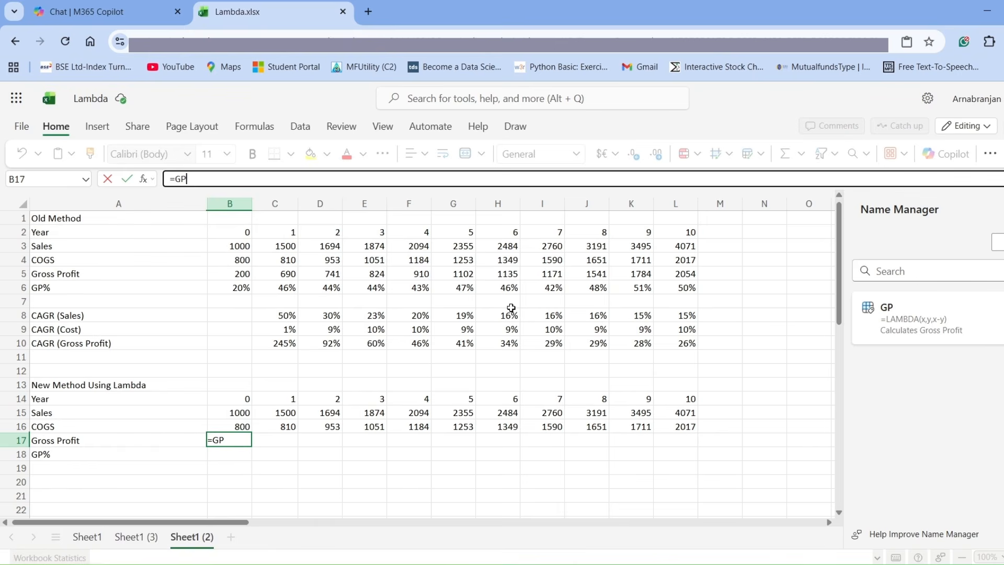
type("(")
left_click(238, 413)
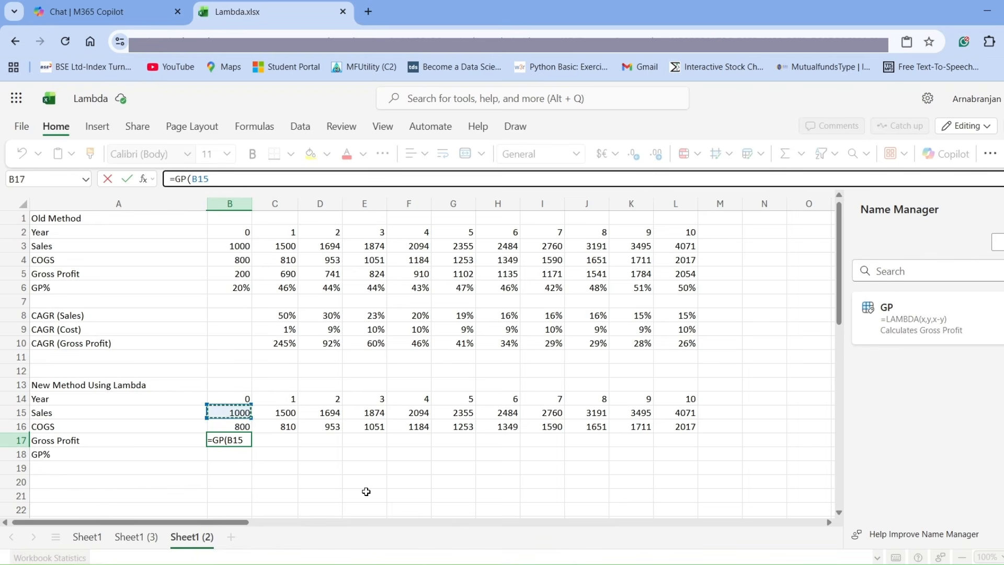
type(",")
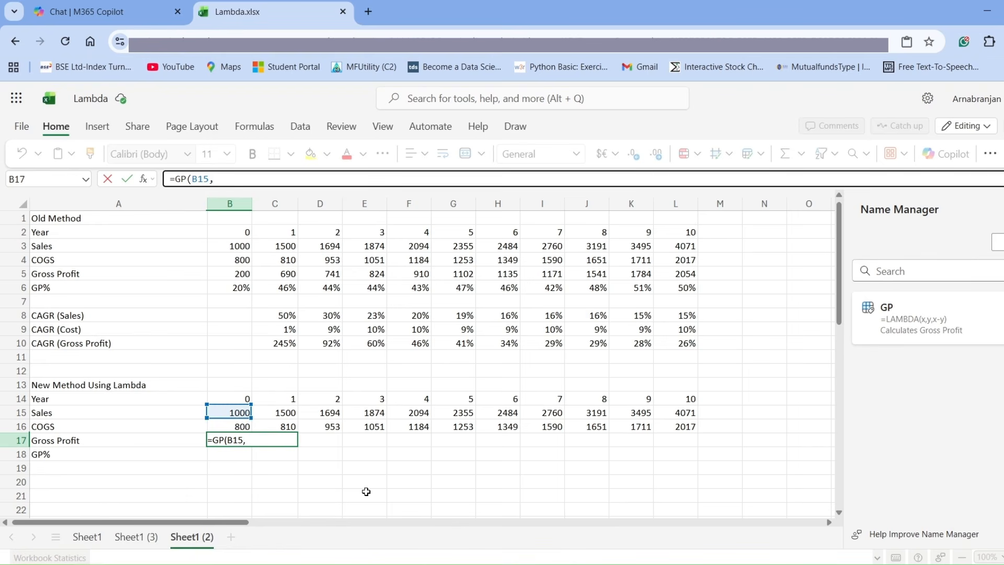
left_click(244, 426)
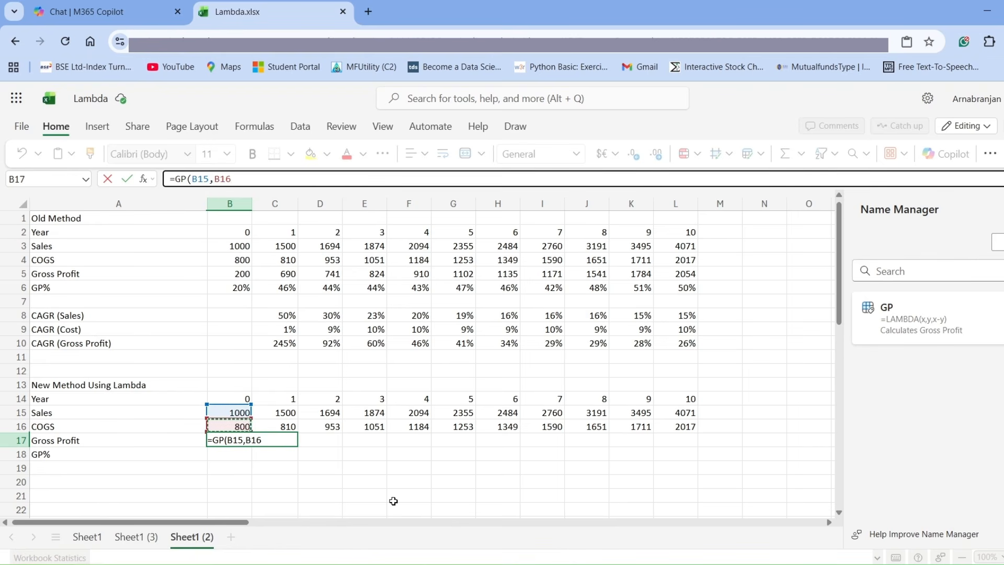
type(")")
key("Return")
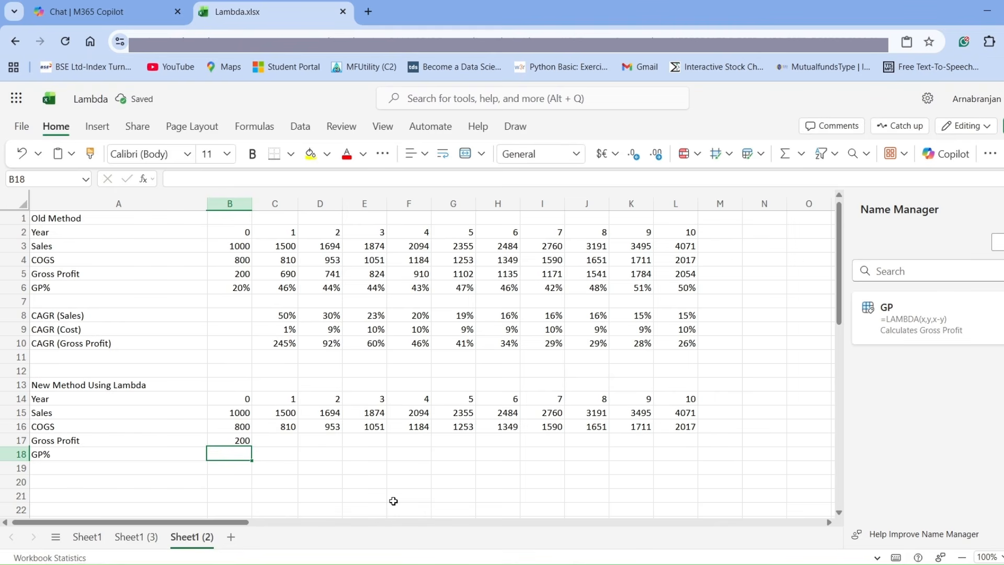
Fill the B17 formula across to L17 and format the Gross Profit row with no decimals.
left_click(237, 440)
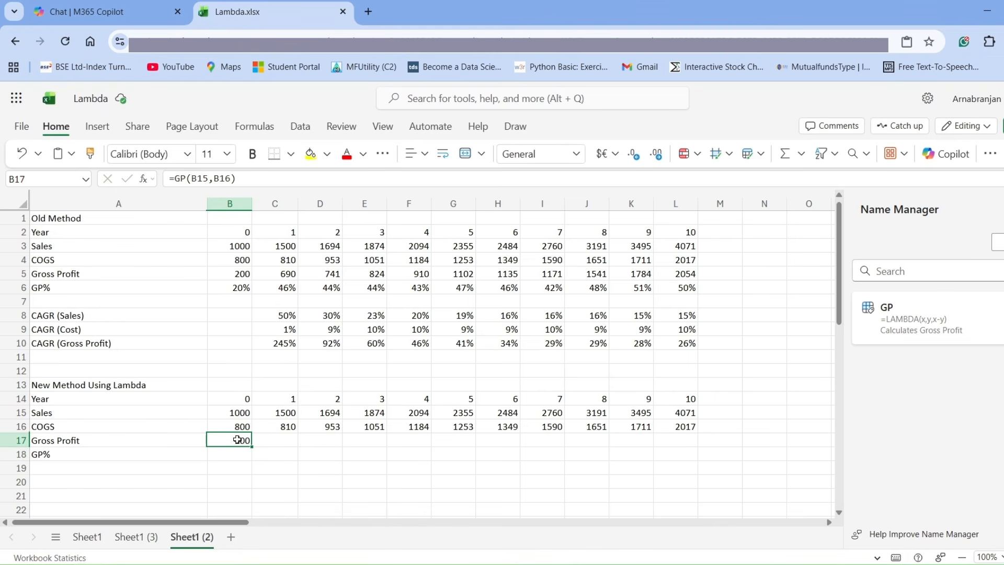
left_click_drag(253, 448, 677, 446)
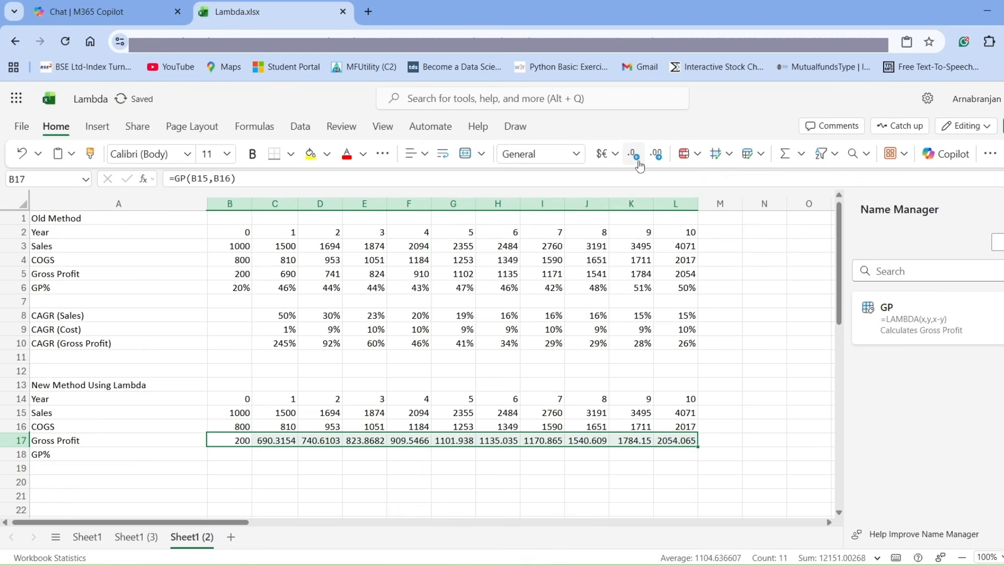
left_click(658, 158)
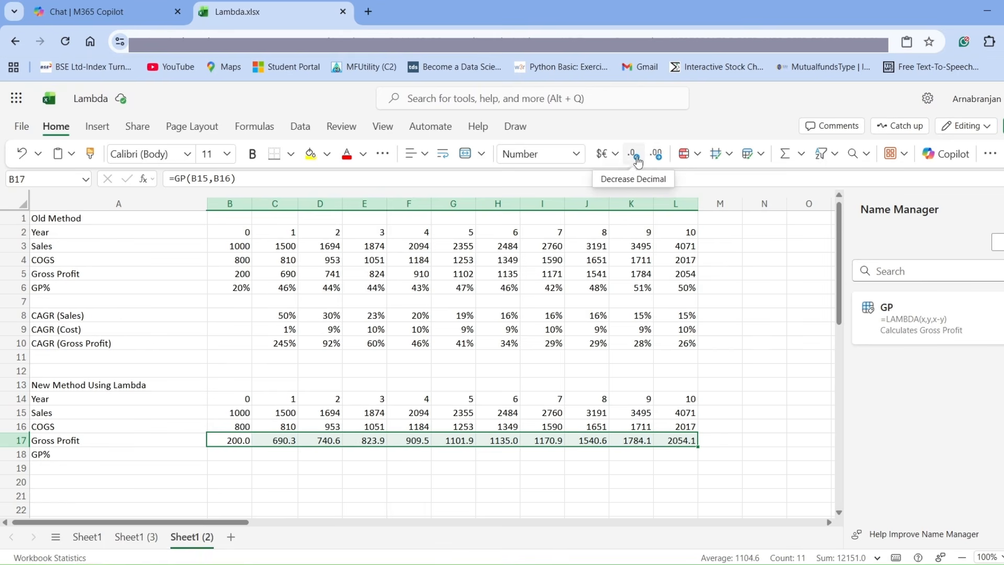
left_click(636, 159)
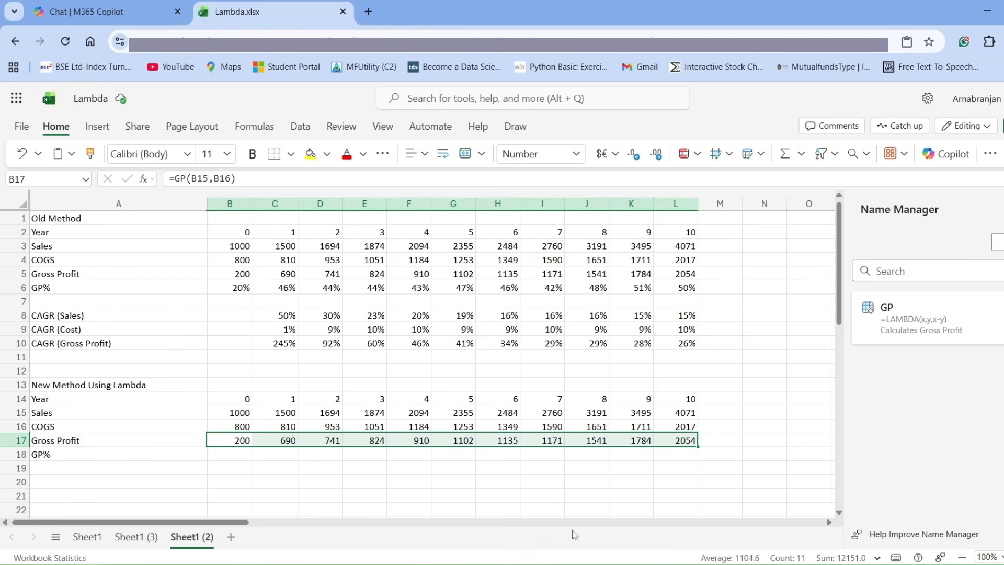
Start a new defined name called GPP in the Name Manager.
left_click(238, 454)
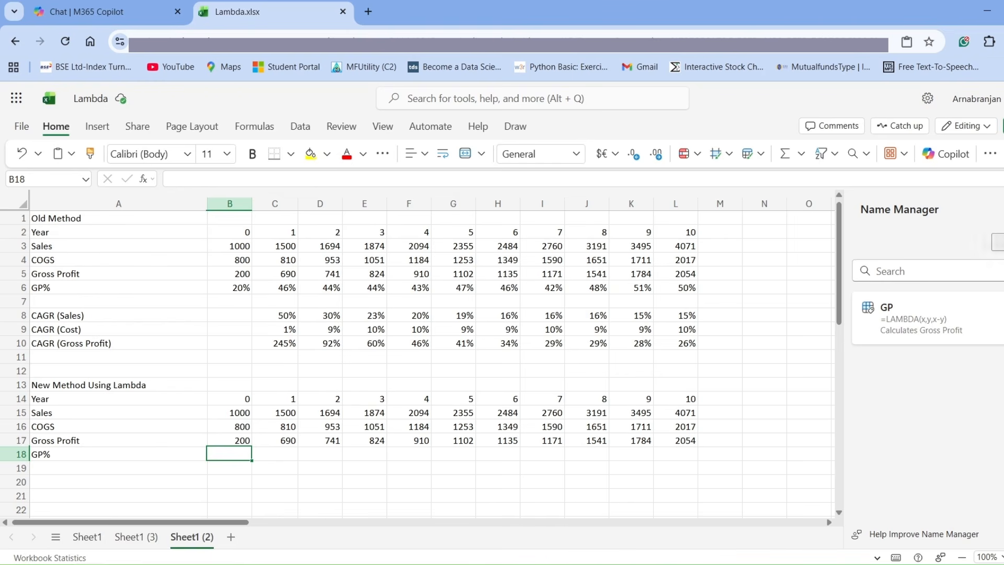
left_click(997, 242)
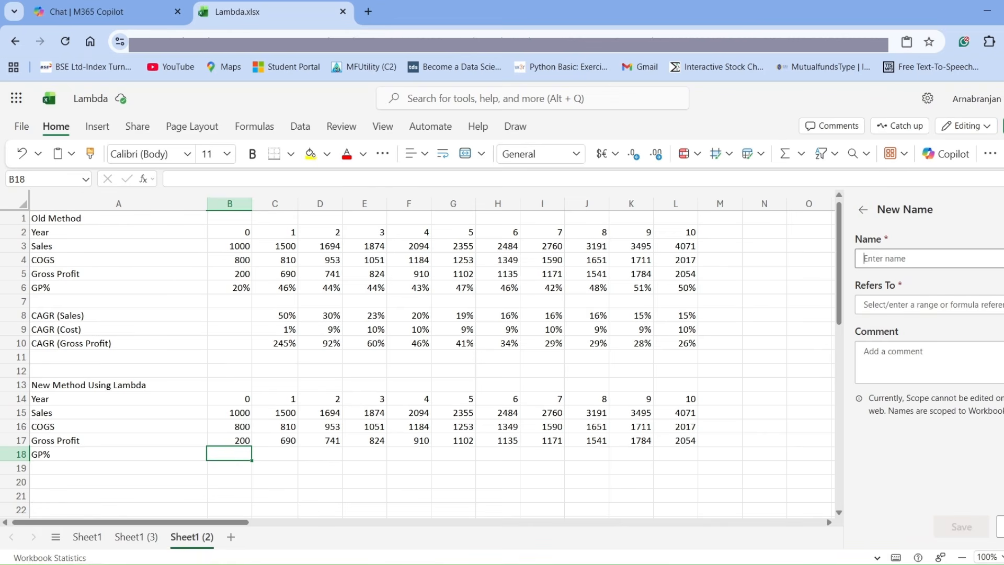
type("GPP")
Enter =lambda(x,y,(x-y)/x as the reference of the GPP name.
left_click(897, 307)
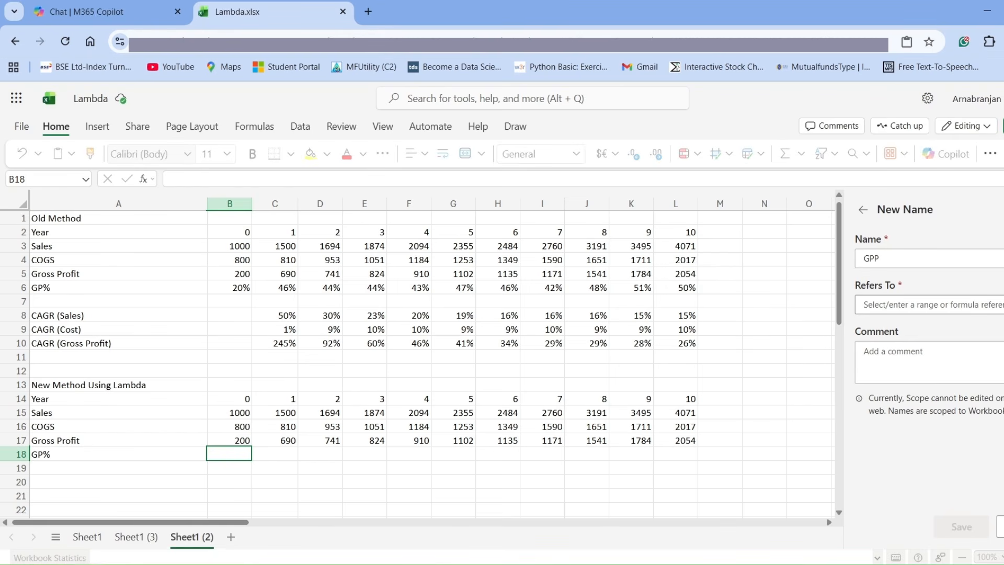
type("=l")
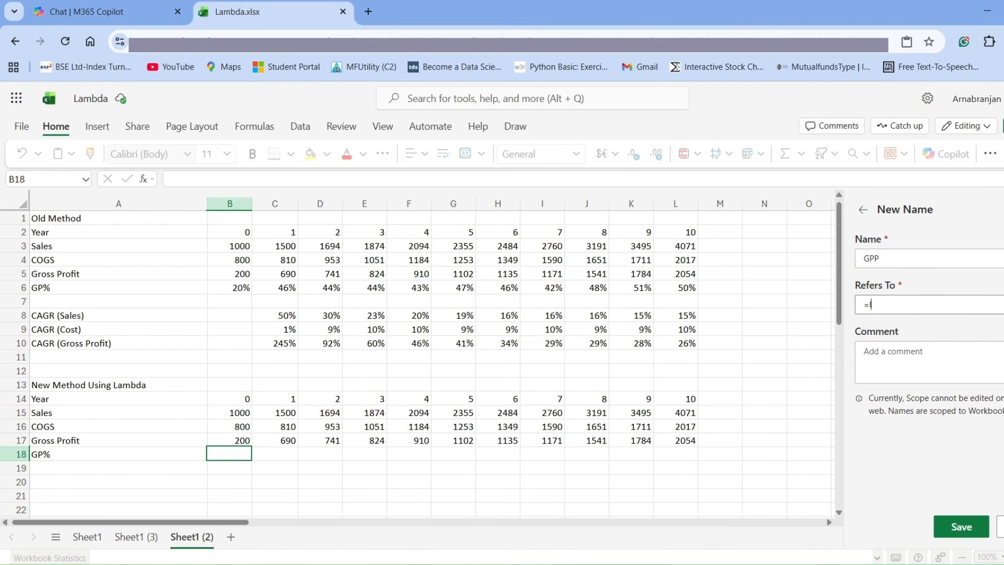
type("ambda(x,y,(x-y)/x")
Add the comment "Caculates Gross Profit Percentage" to the GPP name and try to save it.
left_click(883, 369)
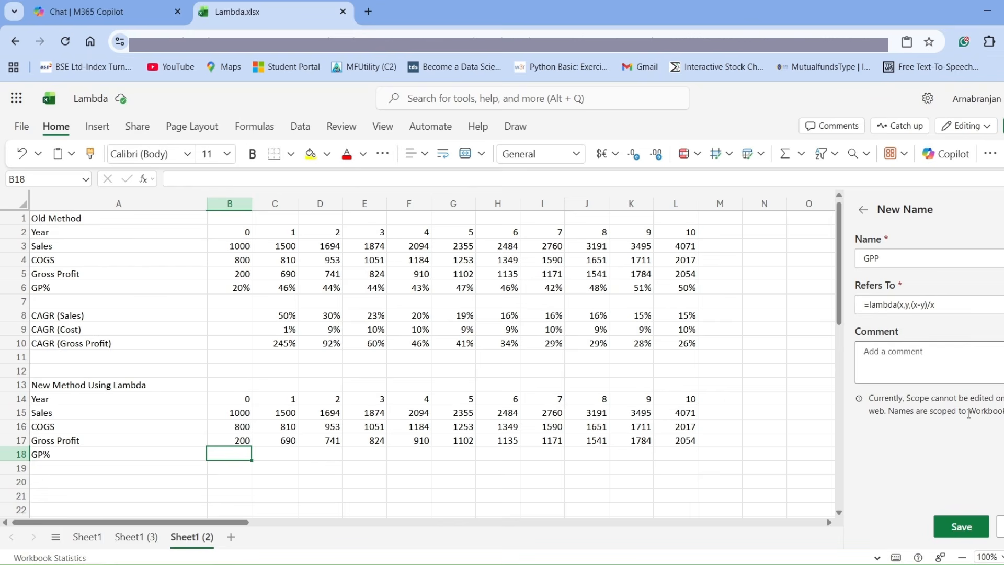
type("Caculates Gross Profit Percentage")
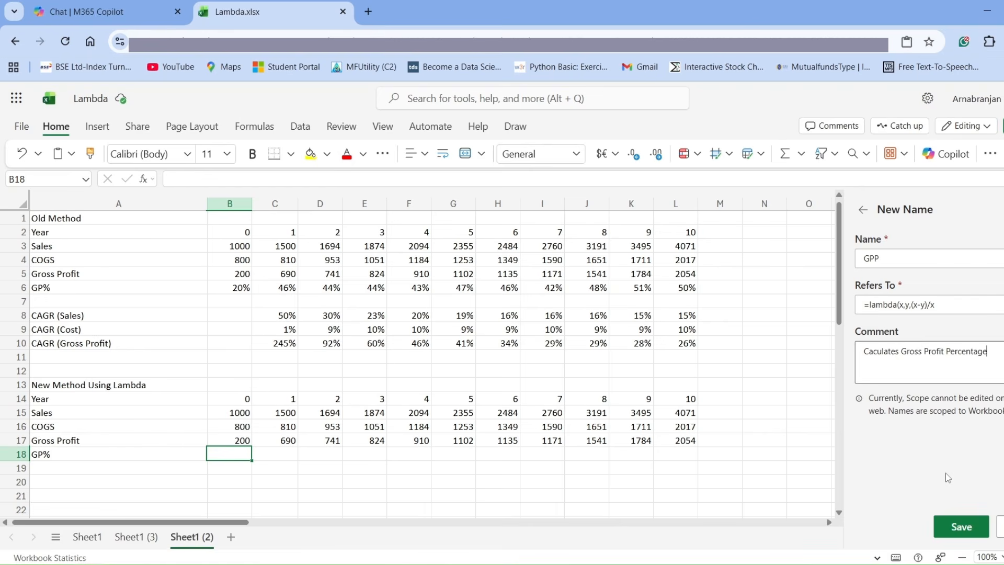
left_click(961, 527)
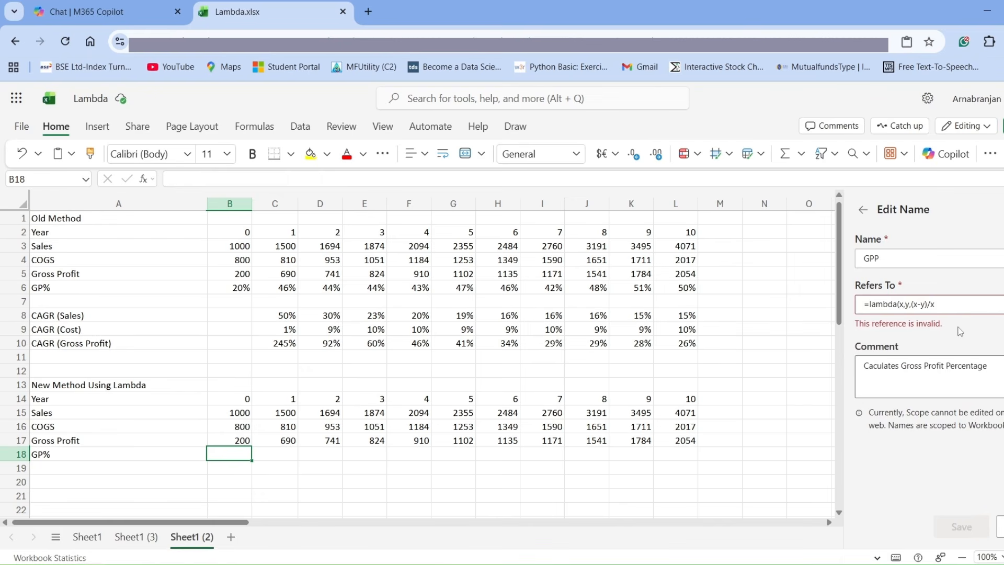
Add the closing bracket so that GPP refers to =lambda(x,y,(x-y)/x), and save the name.
triple_click(962, 305)
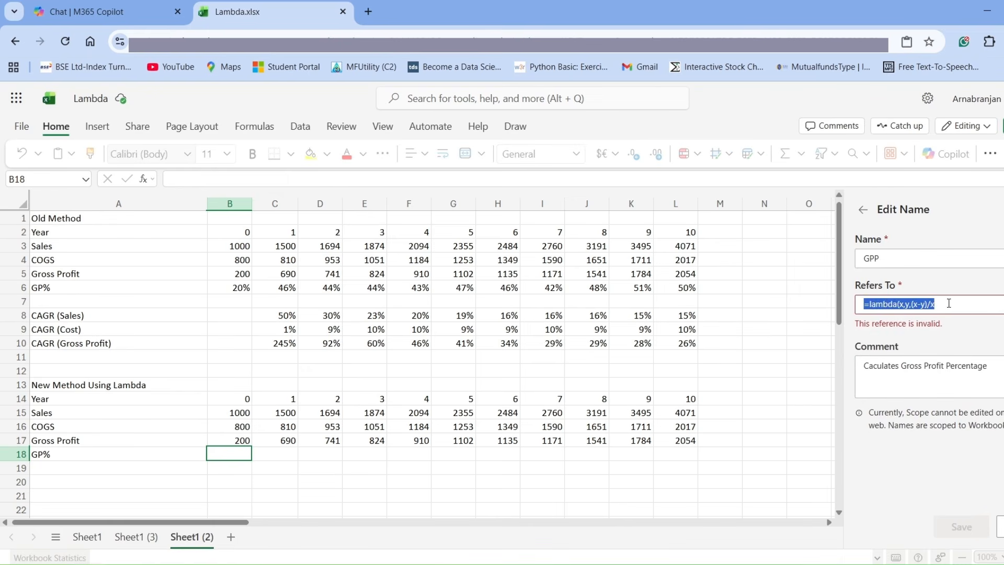
left_click(949, 304)
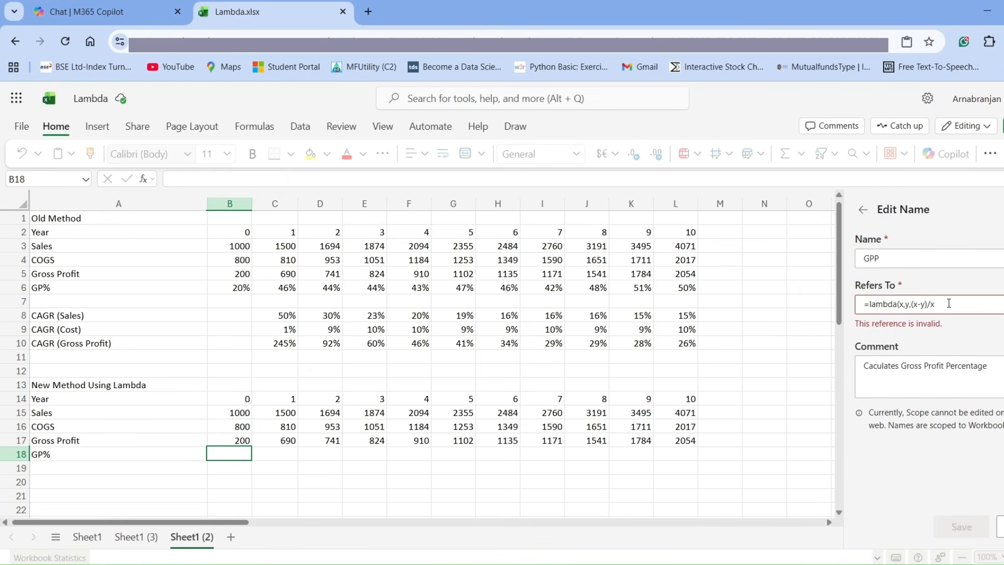
type(")")
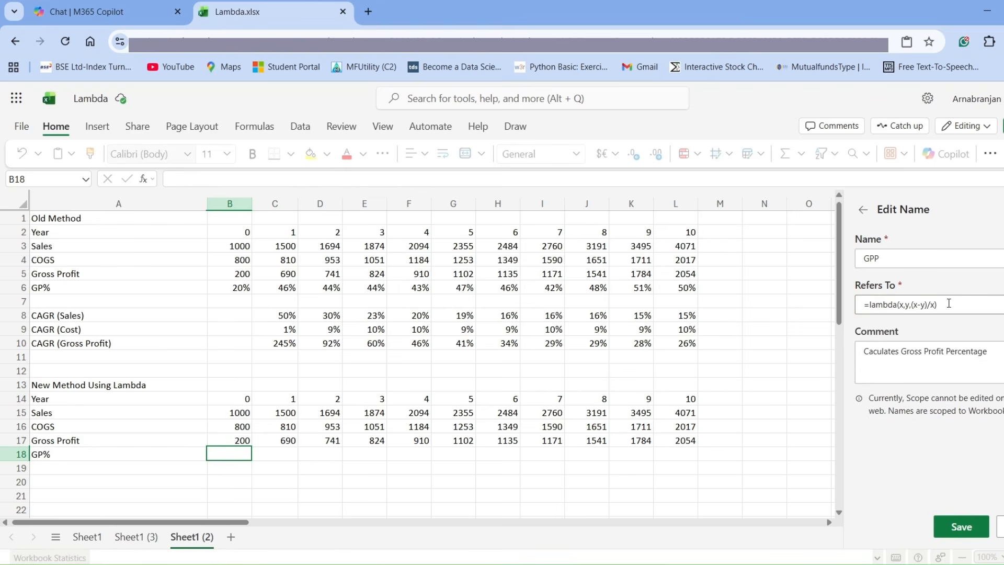
left_click(959, 526)
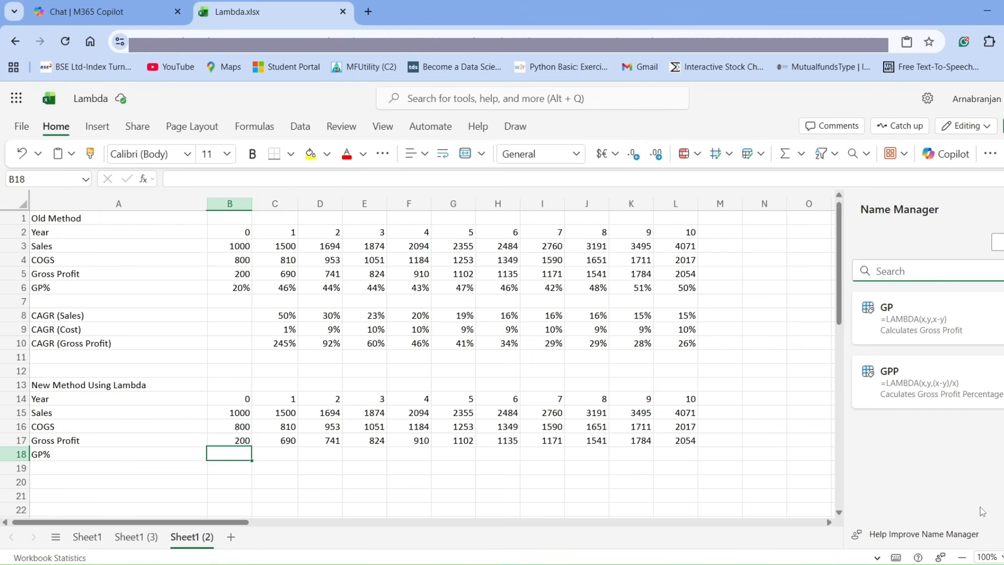
Enter the formula =GPP(B15,B16) in the GP% cell B18.
type("=")
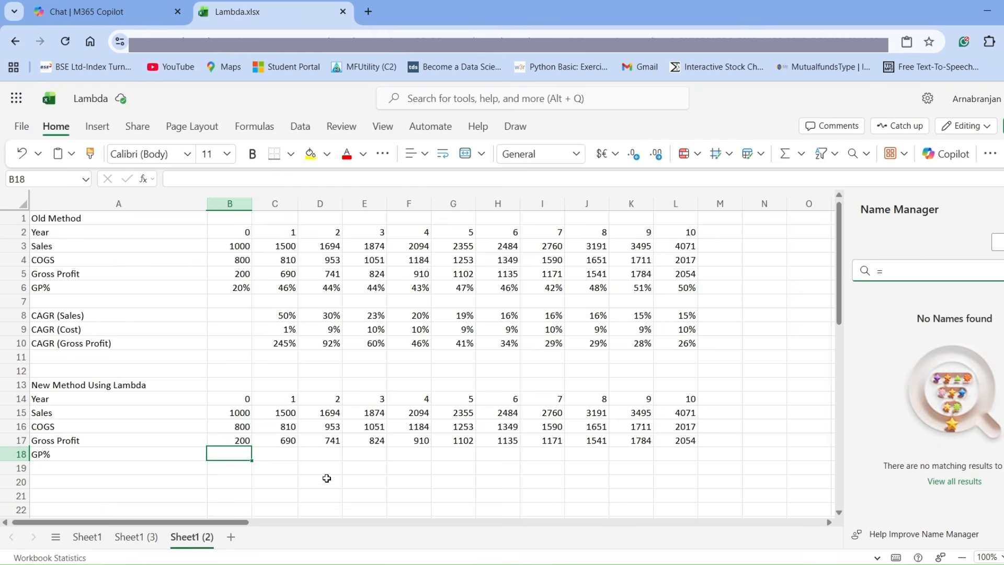
left_click(241, 456)
left_click(172, 177)
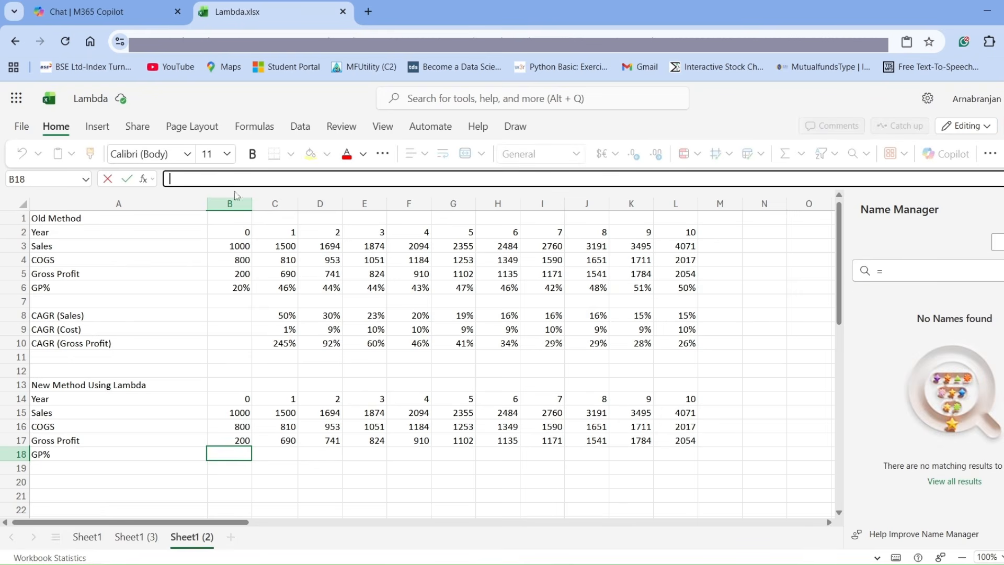
type("=")
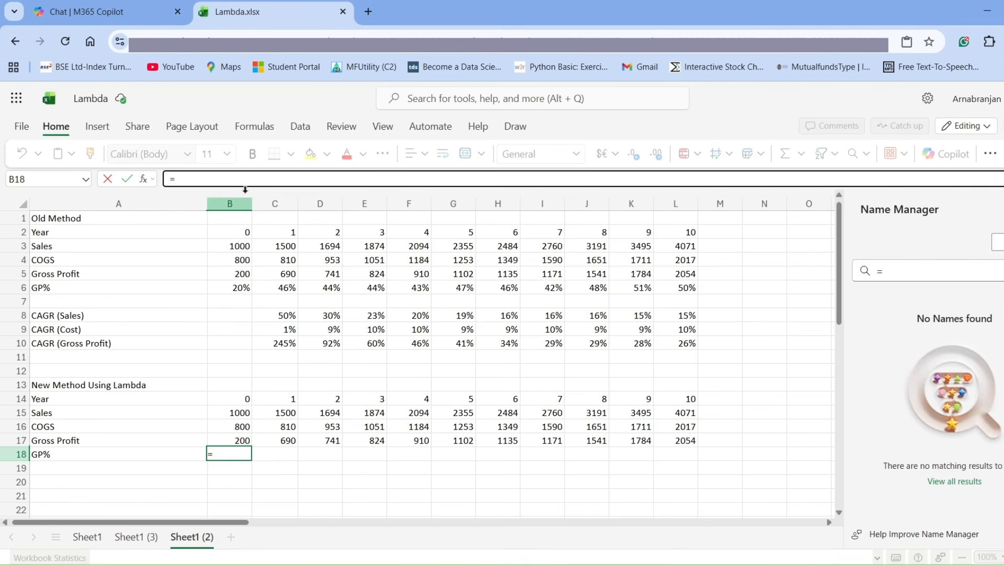
type("GPP(")
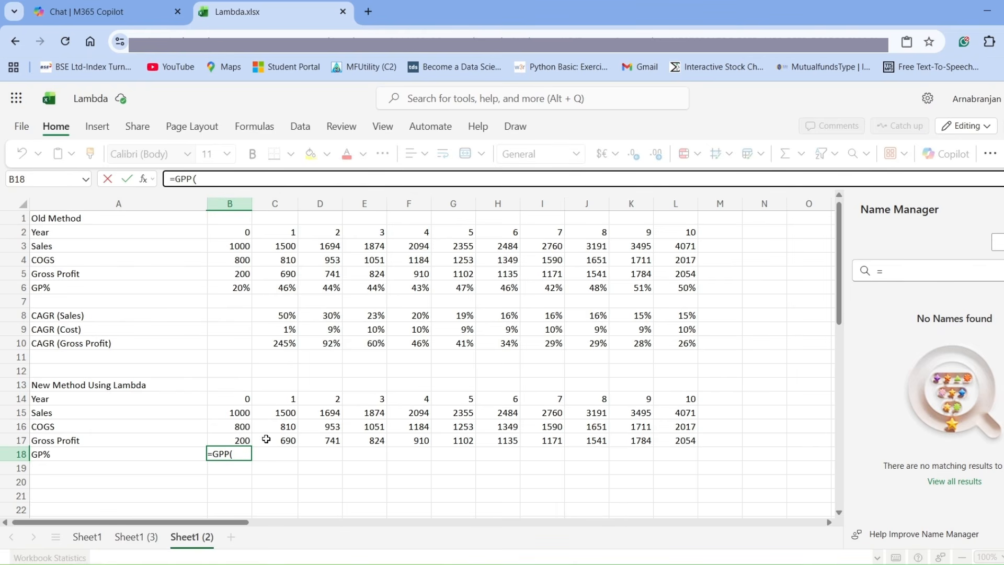
left_click(239, 413)
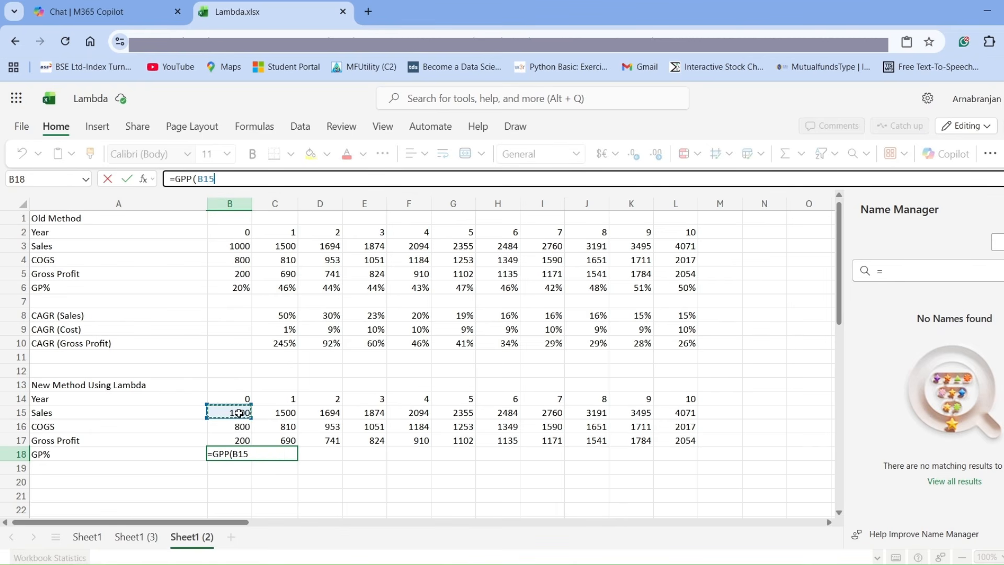
type(",")
left_click(239, 426)
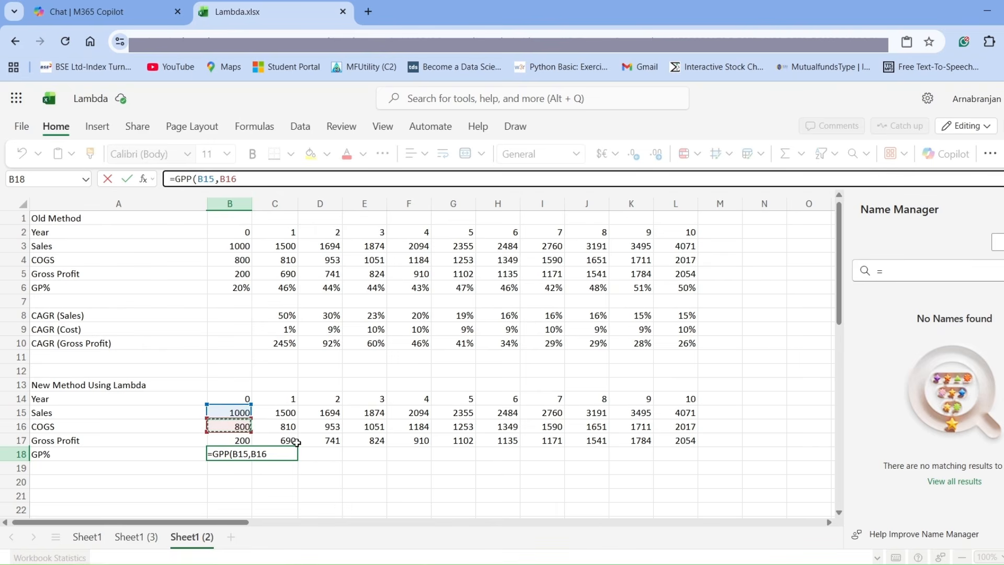
type(")")
key("Return")
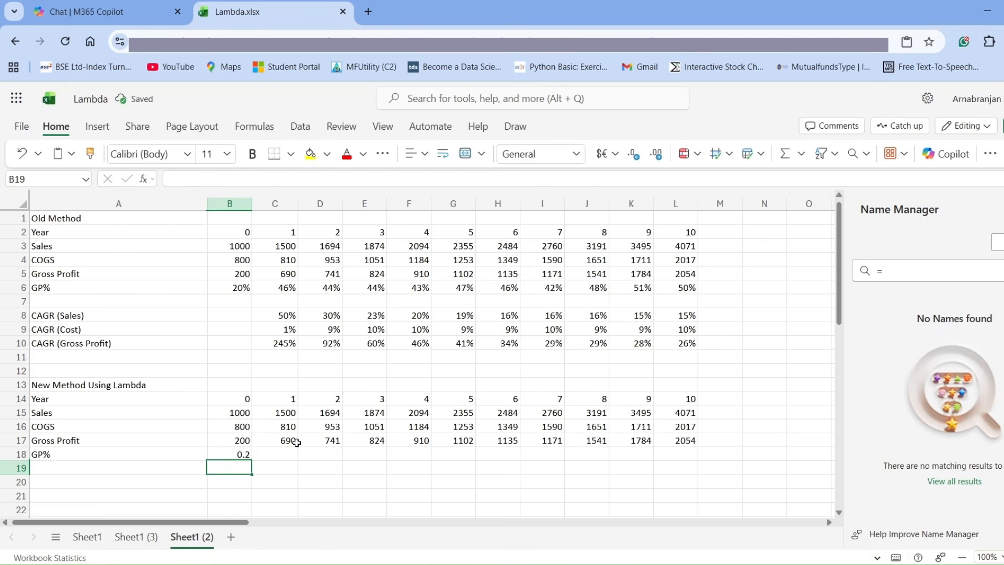
Format cell B18 with the Percentage number category.
key("Up")
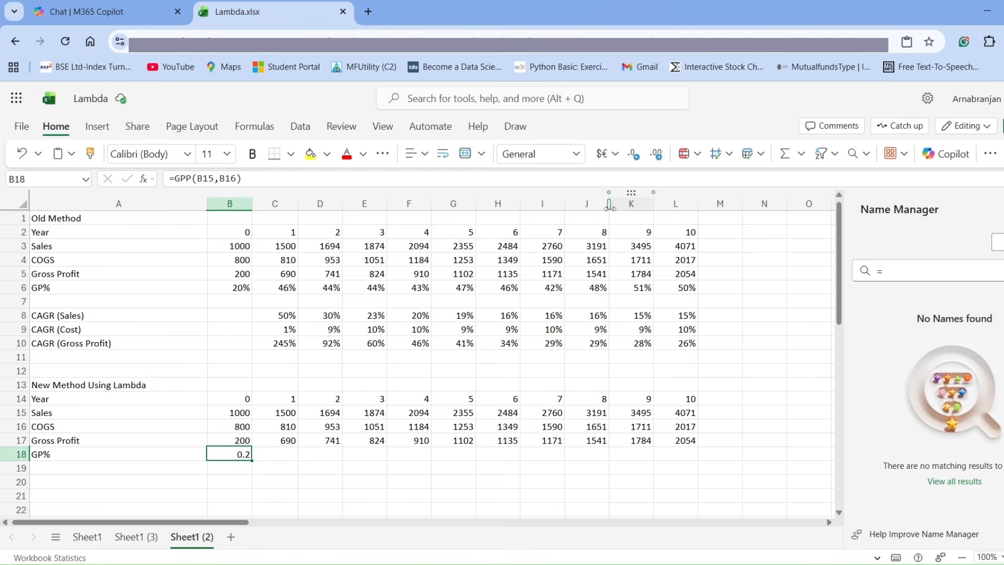
left_click(616, 157)
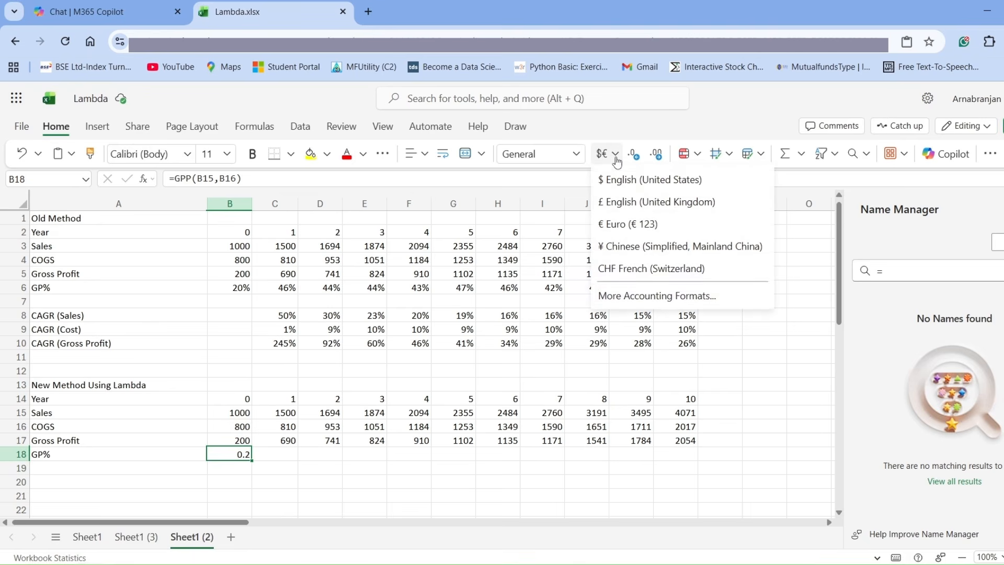
left_click(639, 296)
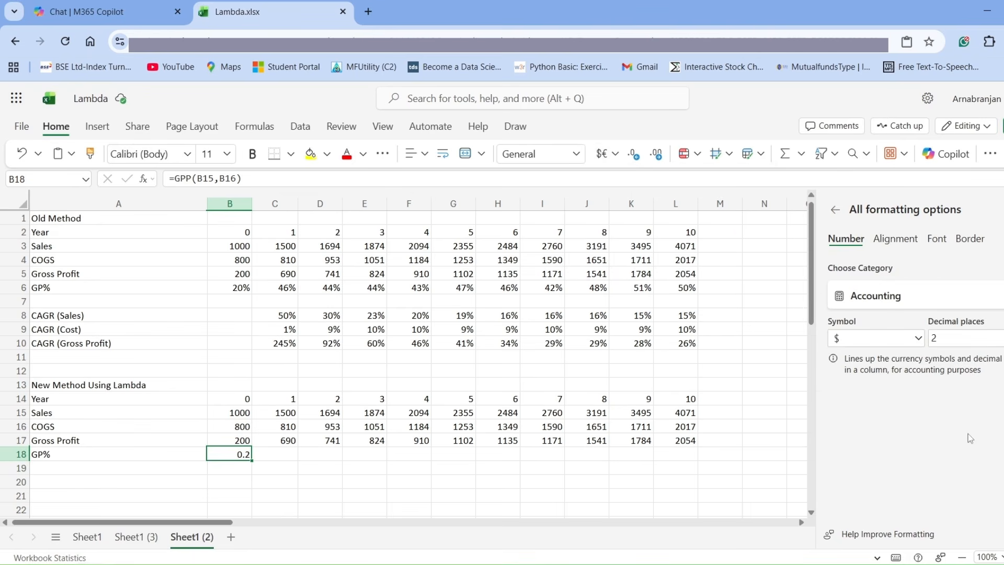
left_click(889, 296)
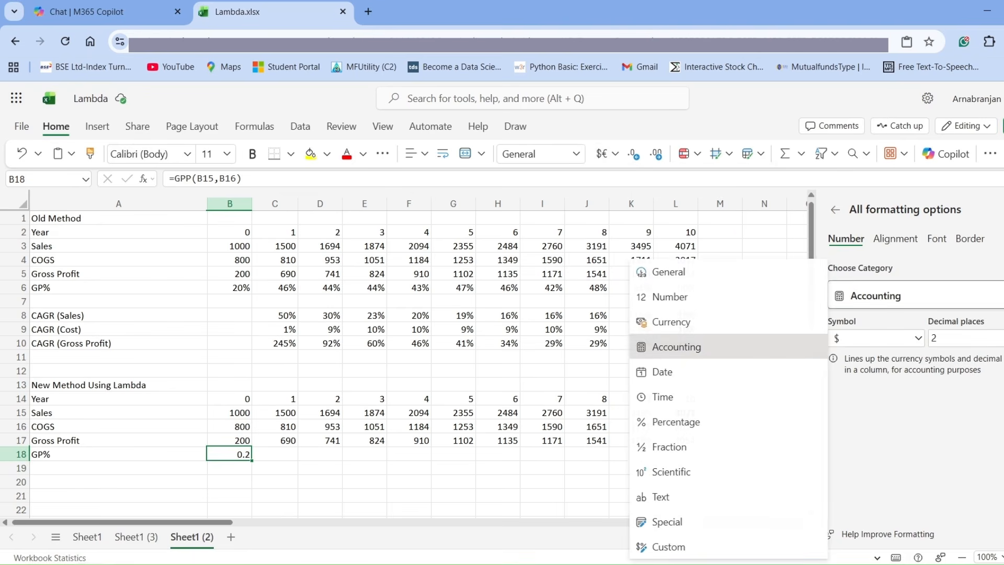
left_click(726, 421)
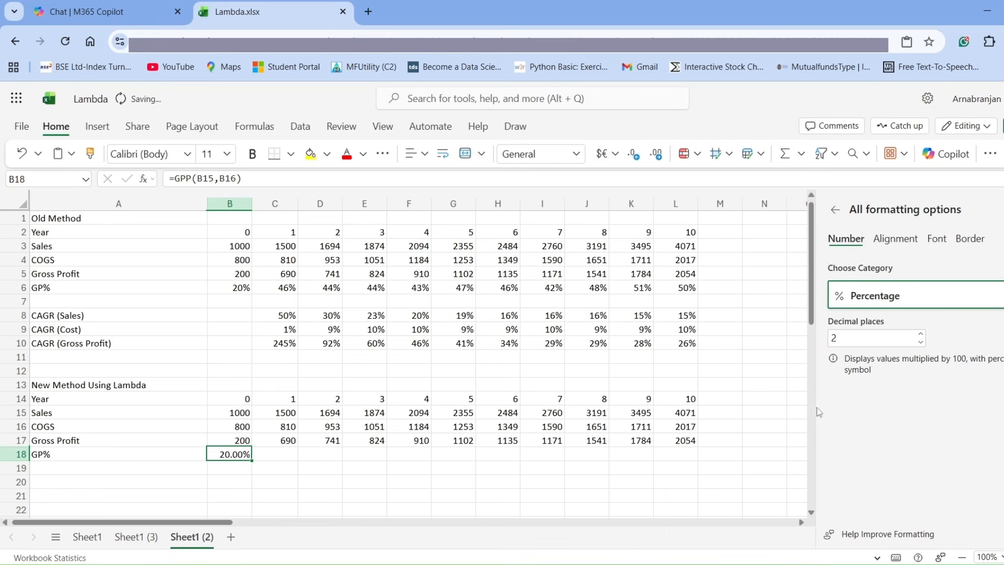
Set the percentage in B18 to 0 decimal places and fill the GP% formula across row 18 to column L.
left_click(921, 342)
left_click(921, 343)
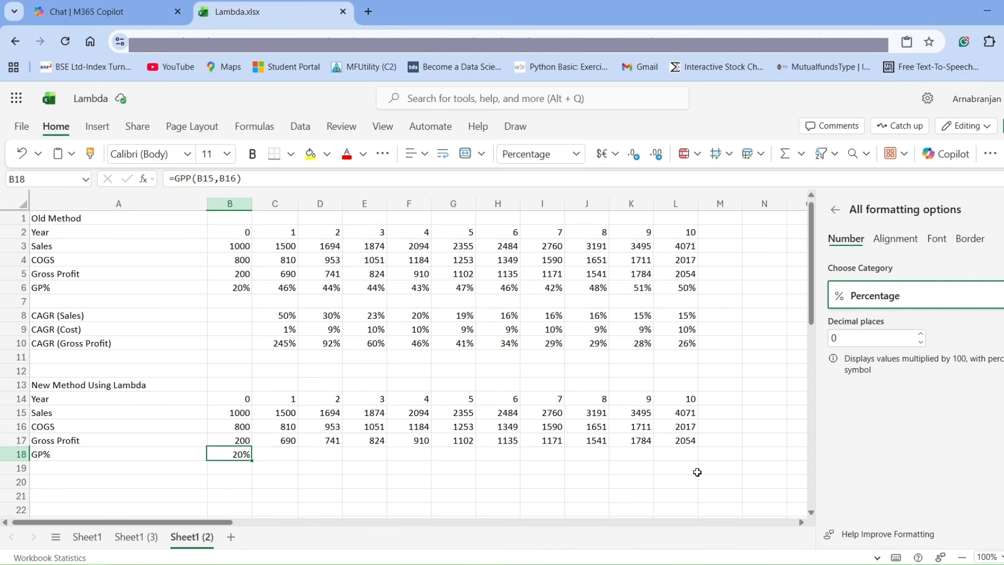
key("Return")
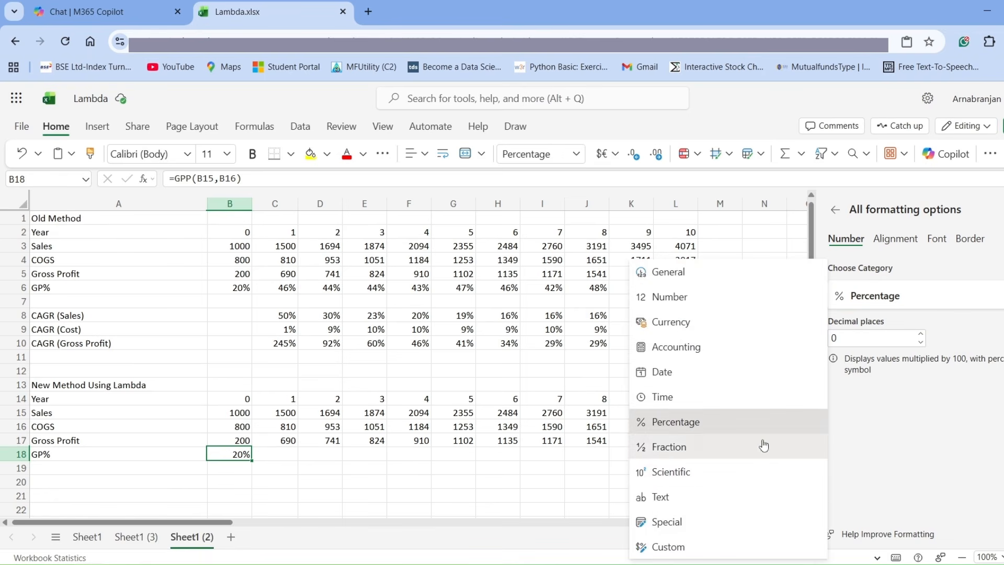
key("Escape")
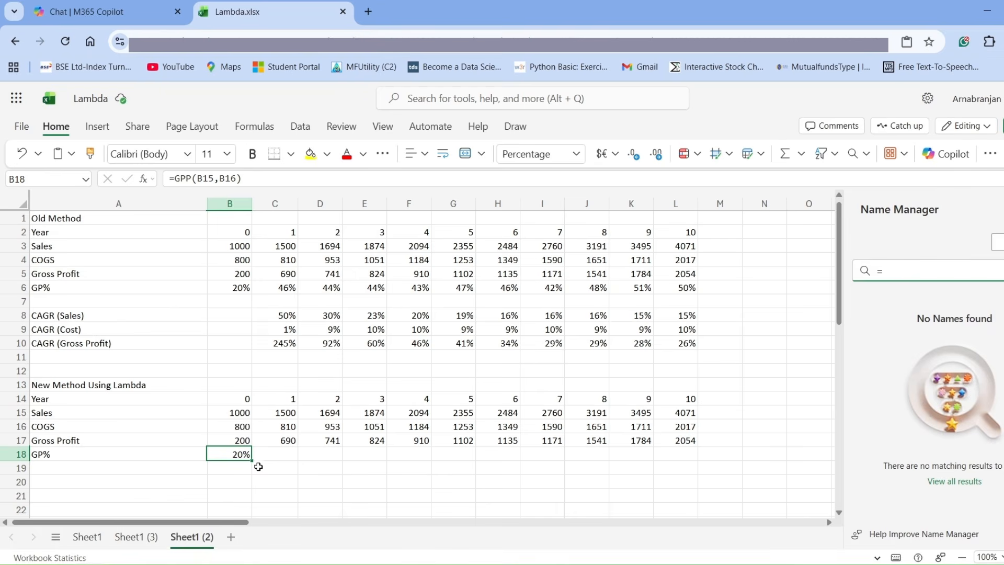
left_click_drag(251, 460, 661, 467)
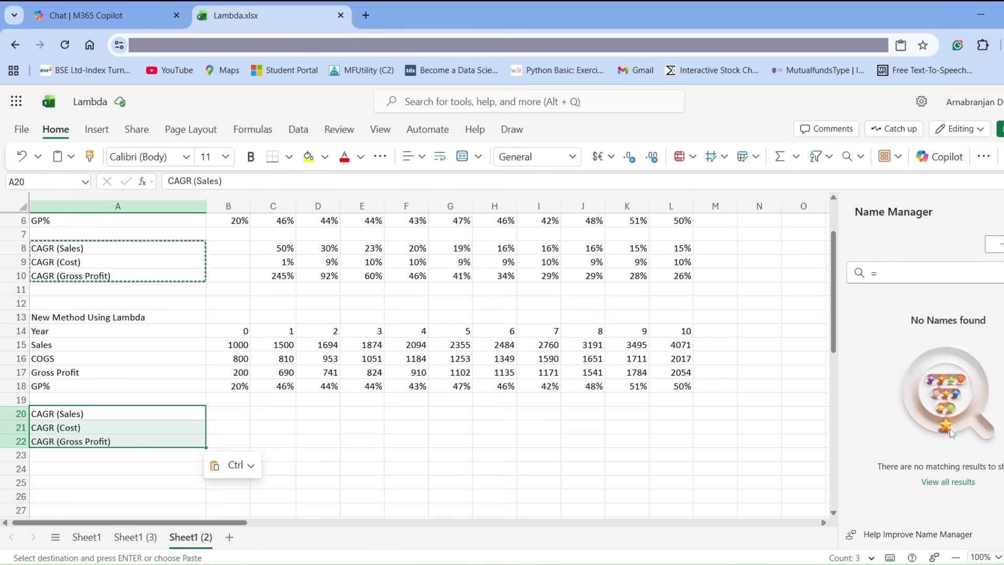
Start a new defined name called CAGR.
left_click(995, 244)
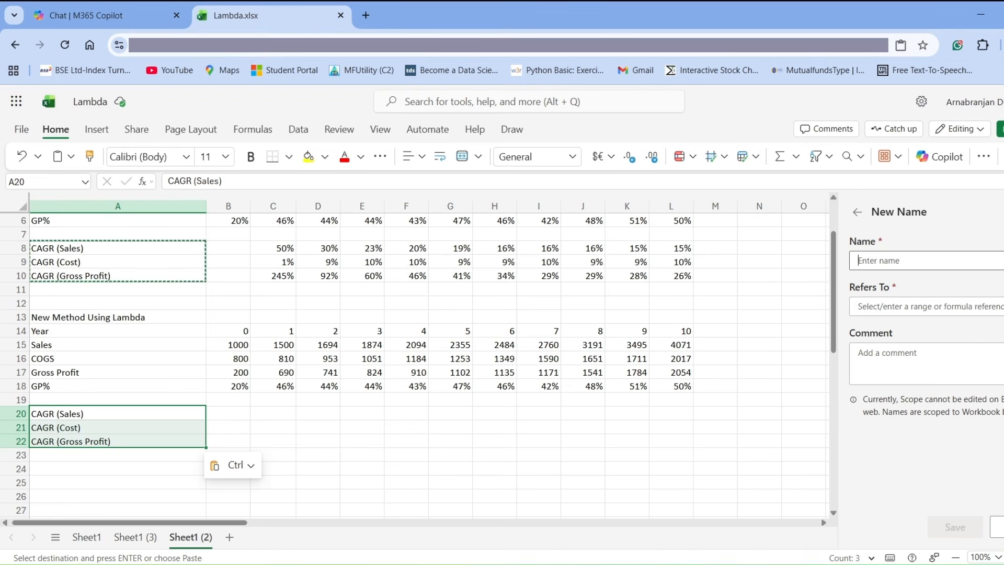
type("CAGR")
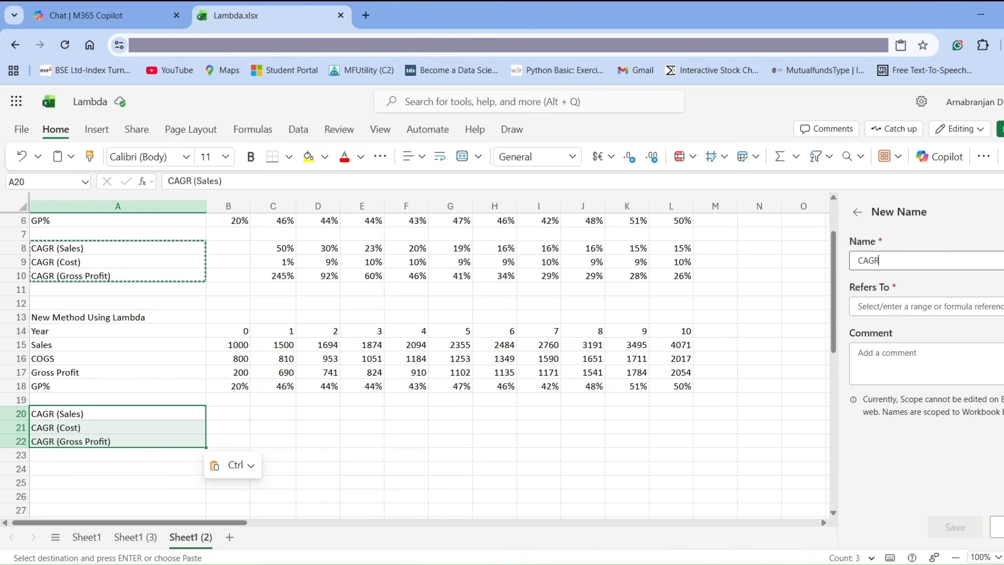
Make the CAGR name refer to =lambda(x,y,n,(y/x)^(1/n)-1).
left_click(890, 311)
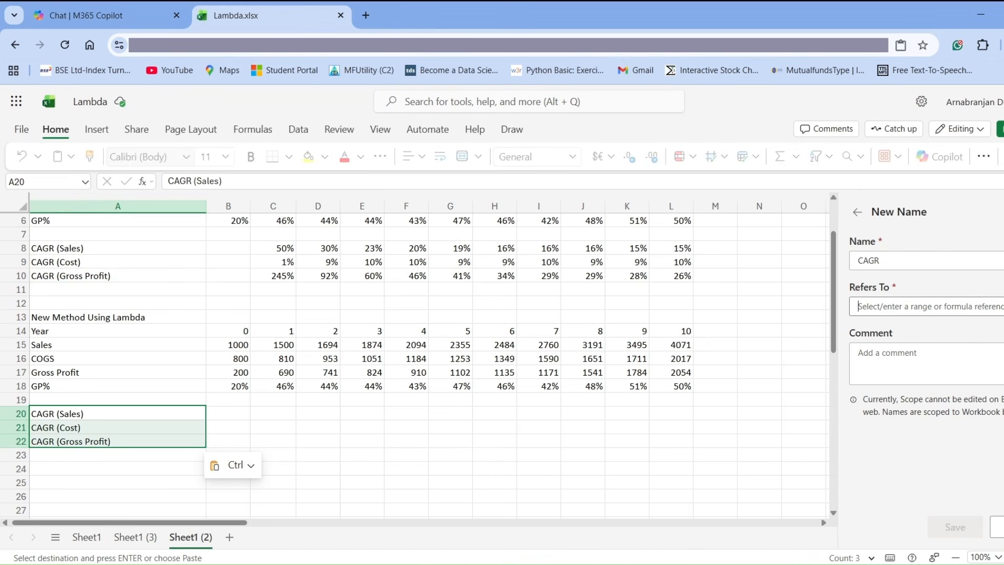
type("=")
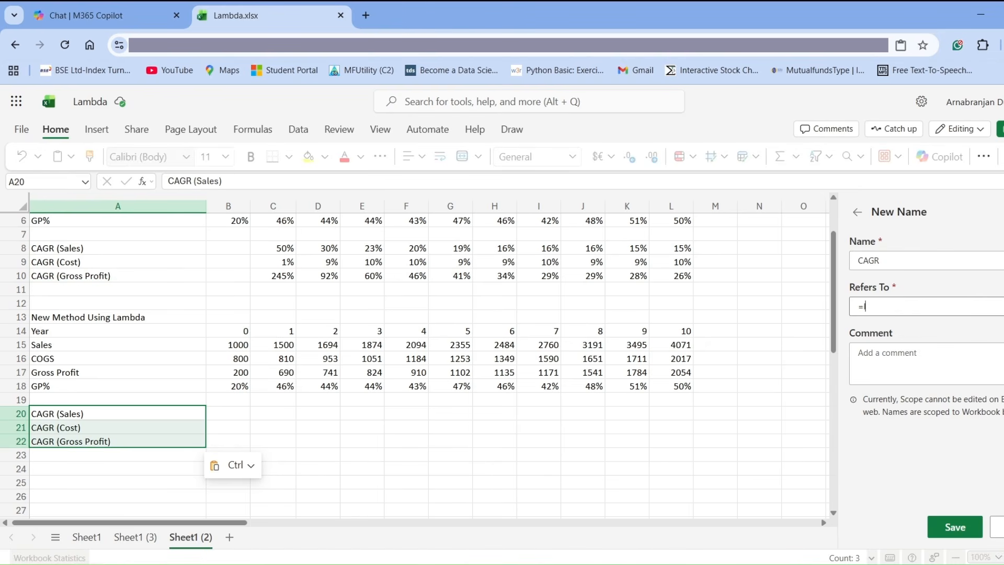
type("lambda(x,y,n,")
type("(")
type("y")
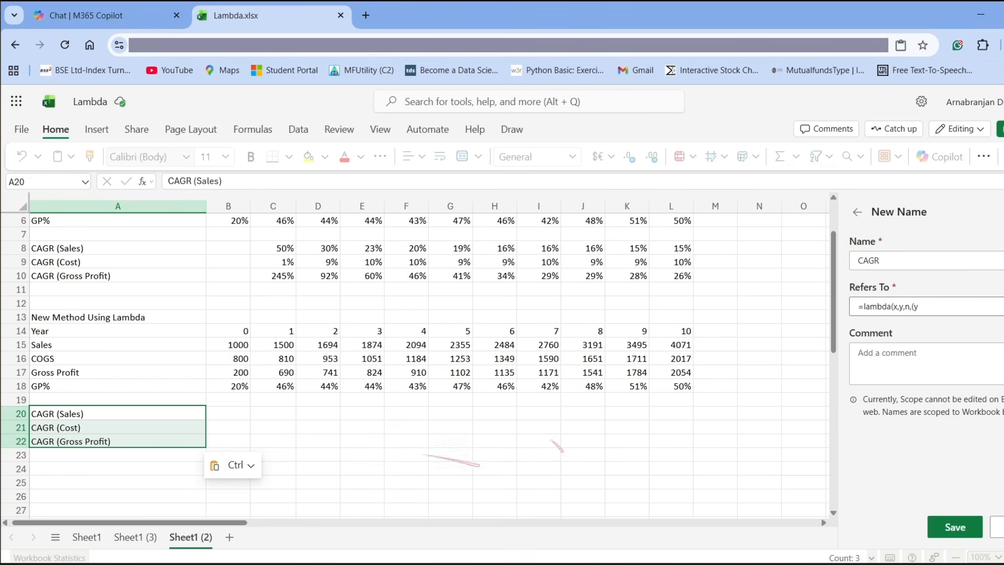
type("/")
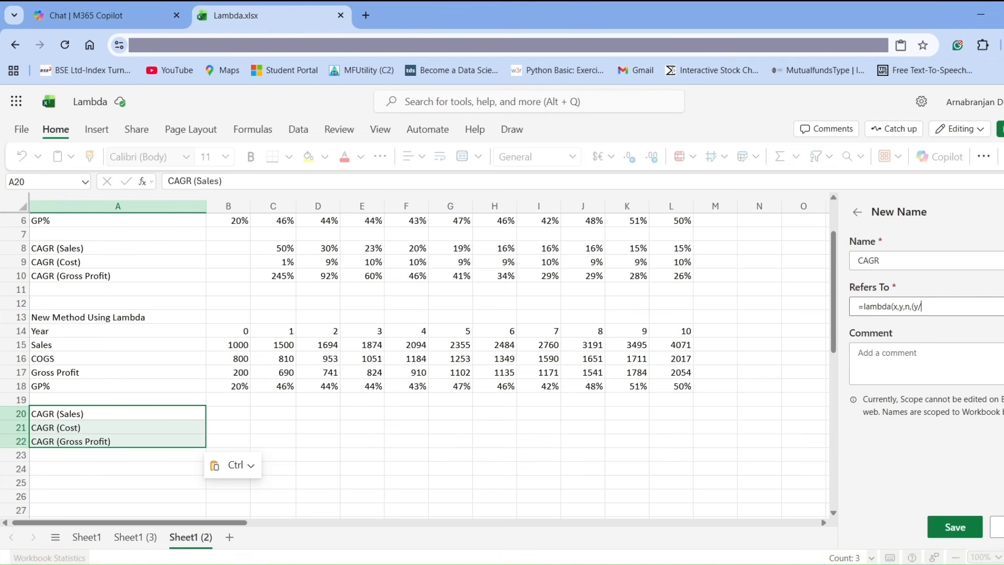
type("x)^(1/n)-1)")
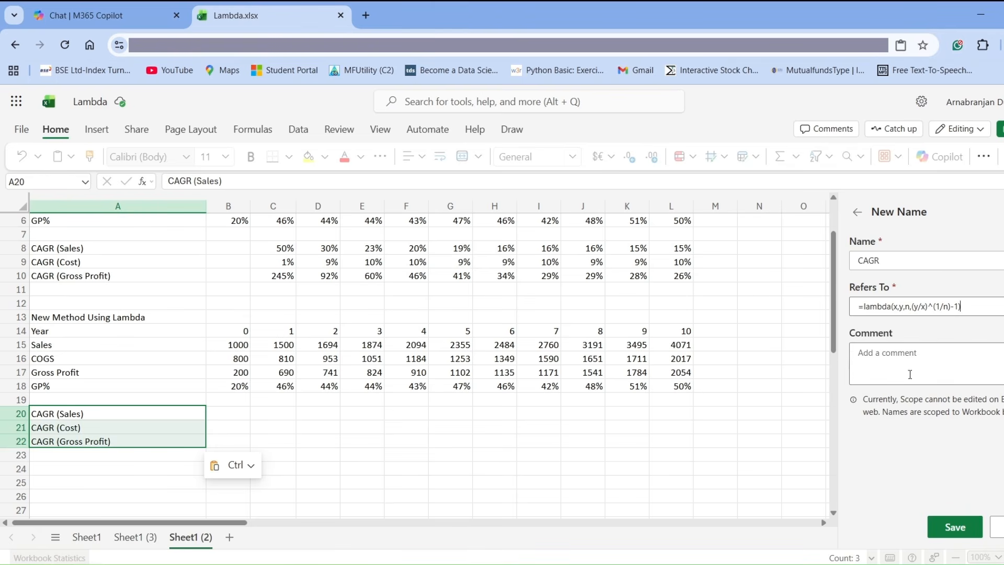
Add a comment beginning "Calculates Componded Annual Growth" to the CAGR name and save the name.
left_click(861, 359)
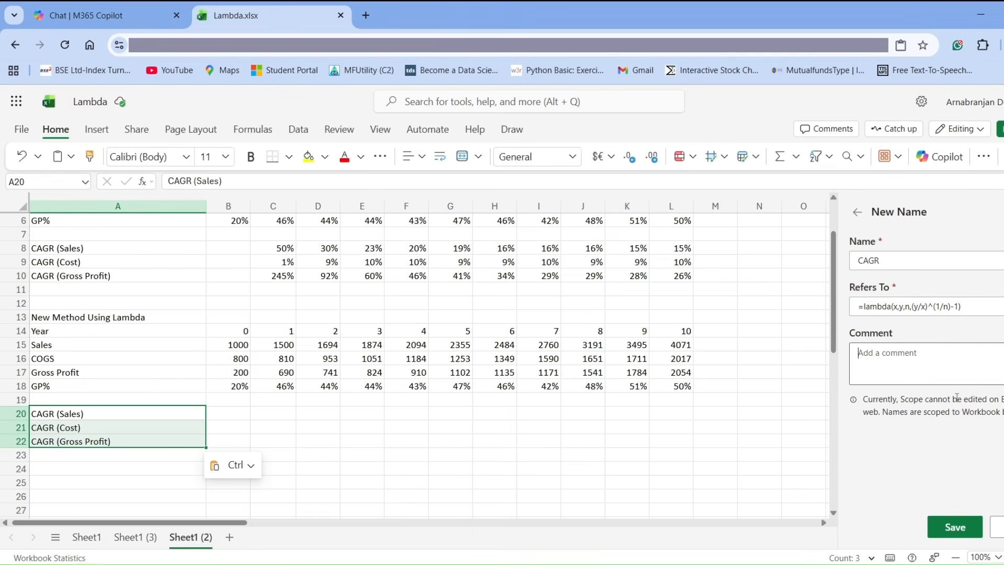
type("Calculates Componded")
type("Annual ")
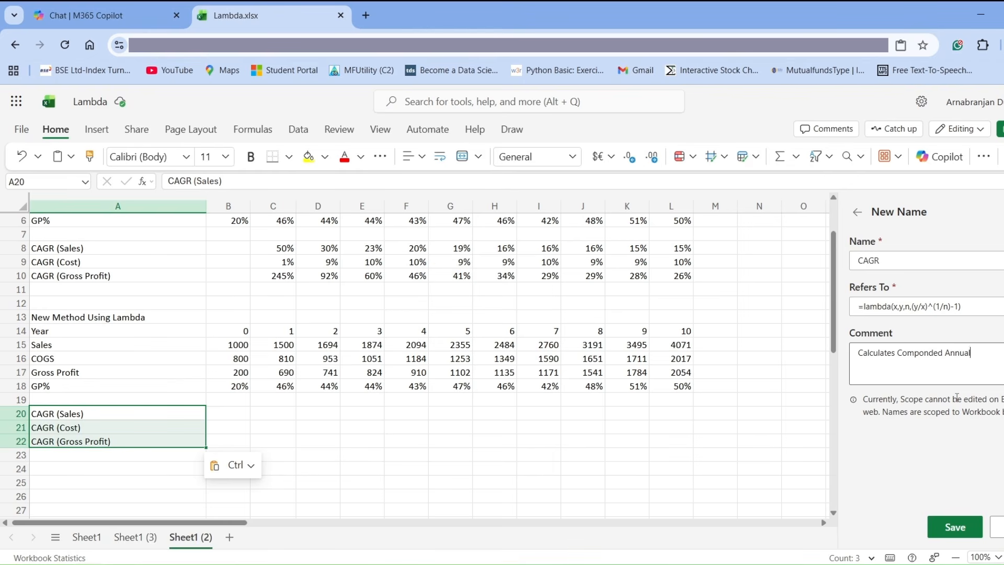
type("Growth R")
left_click(955, 527)
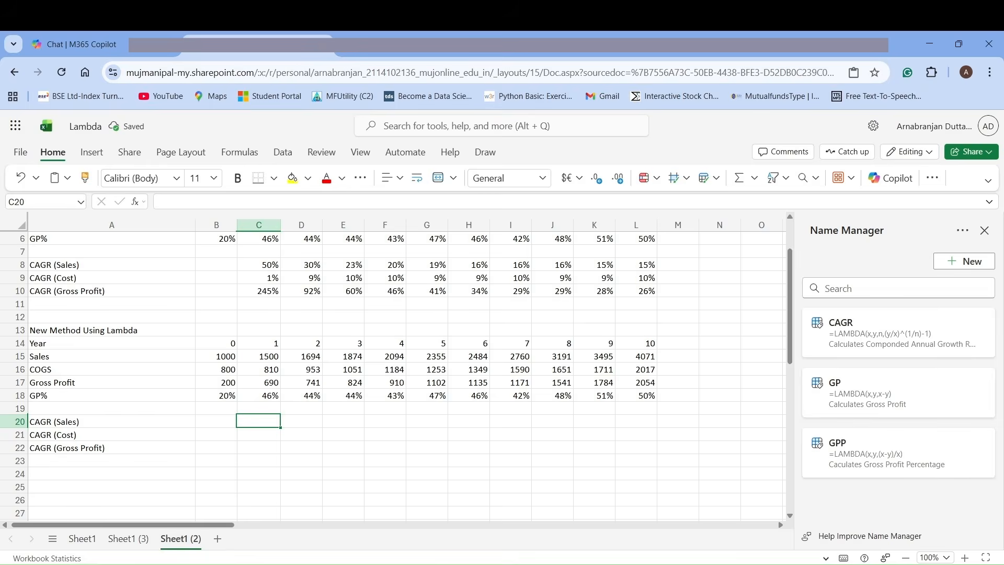
Enter the formula =CAGR(B15,C15,C14) in the CAGR (Sales) cell C20.
type("=")
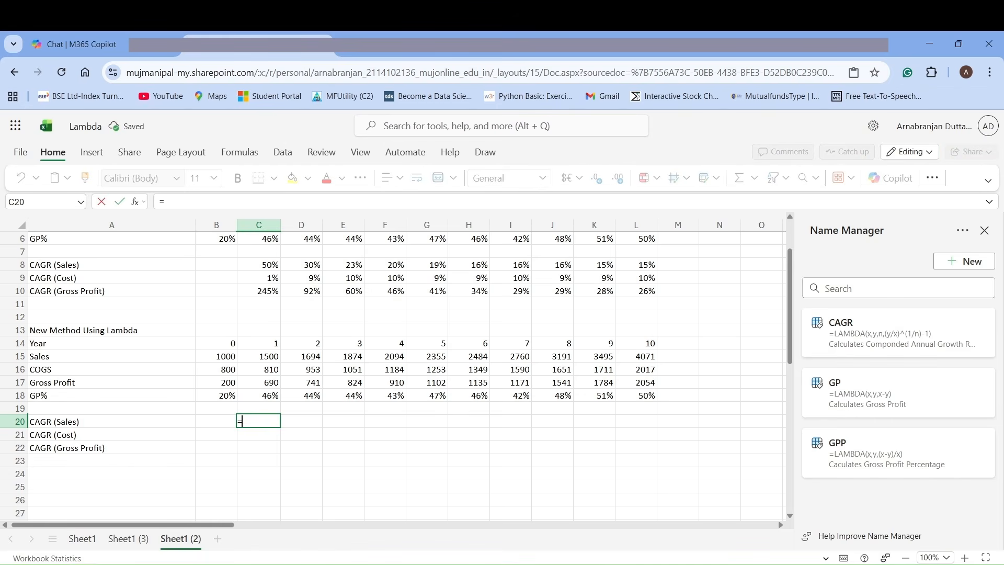
type("CAGR")
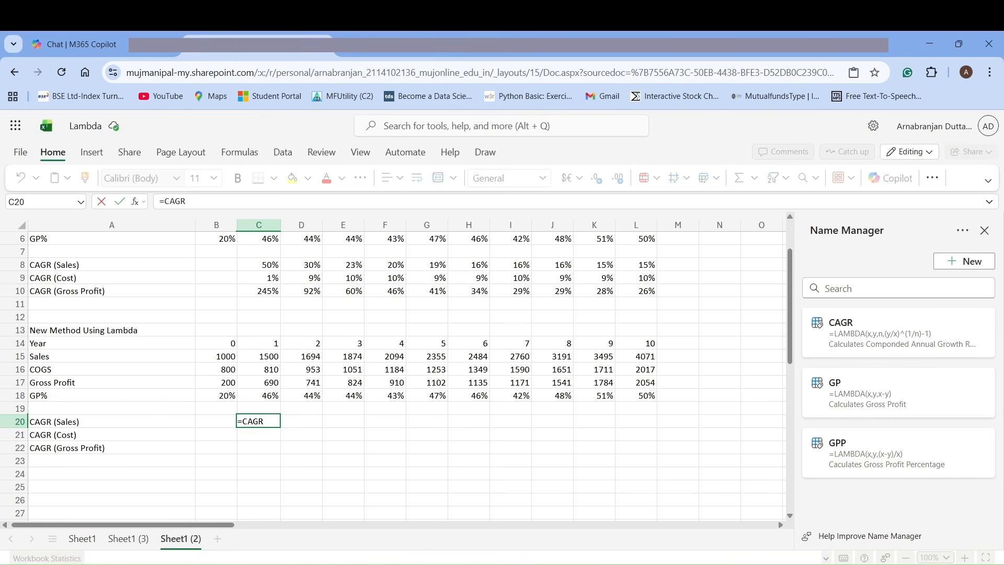
type("(")
left_click(212, 357)
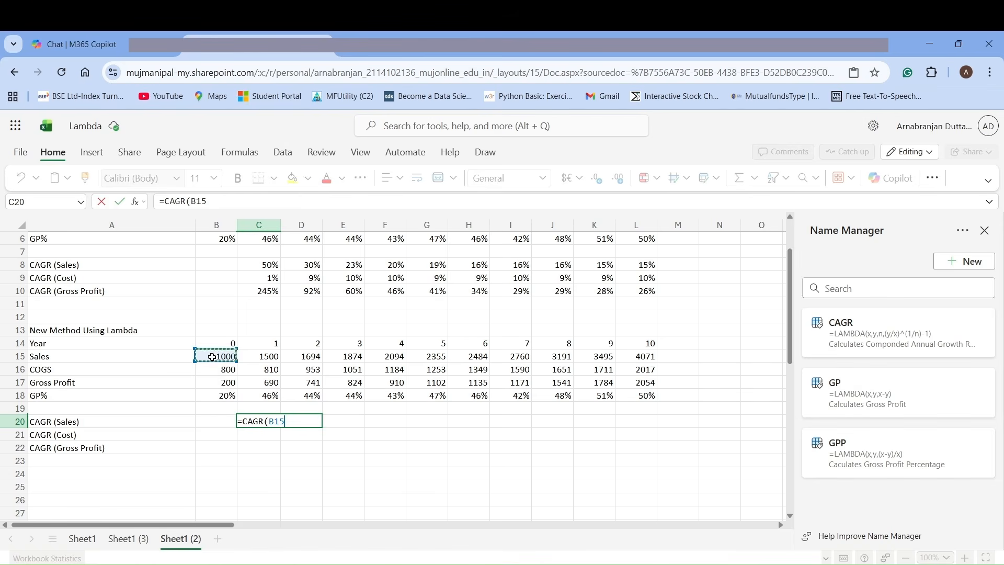
type(",")
left_click(266, 358)
type(",")
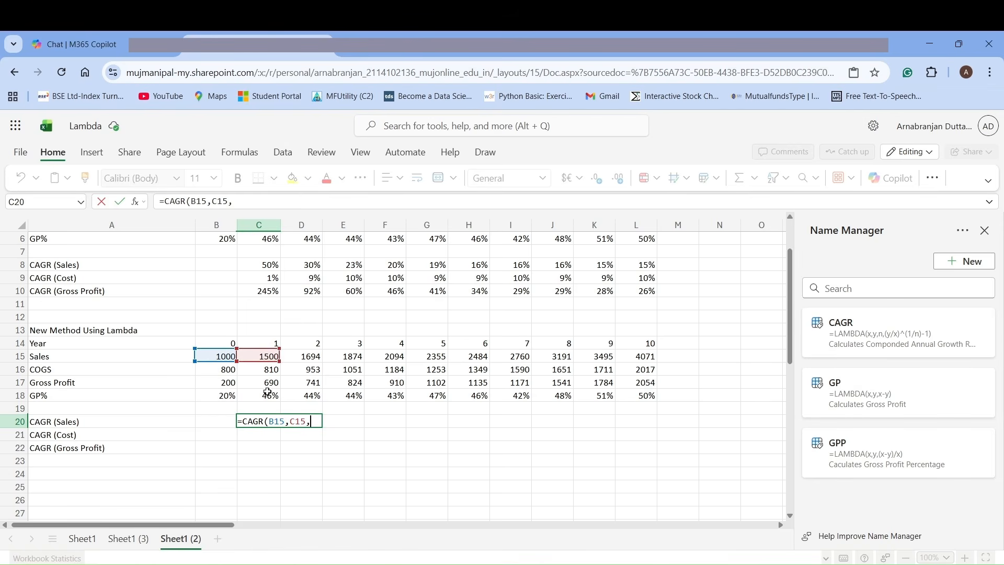
left_click(265, 343)
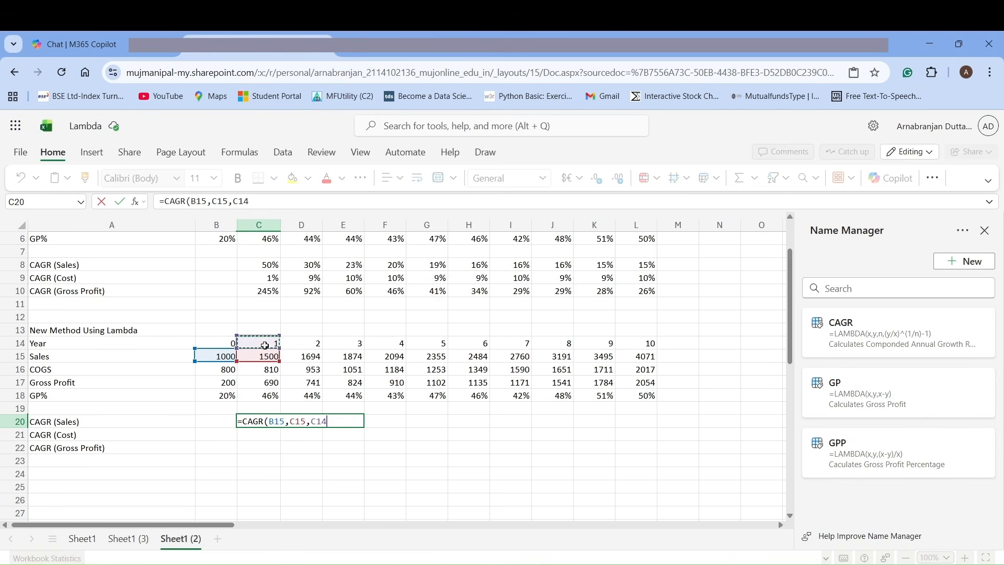
left_click(275, 203)
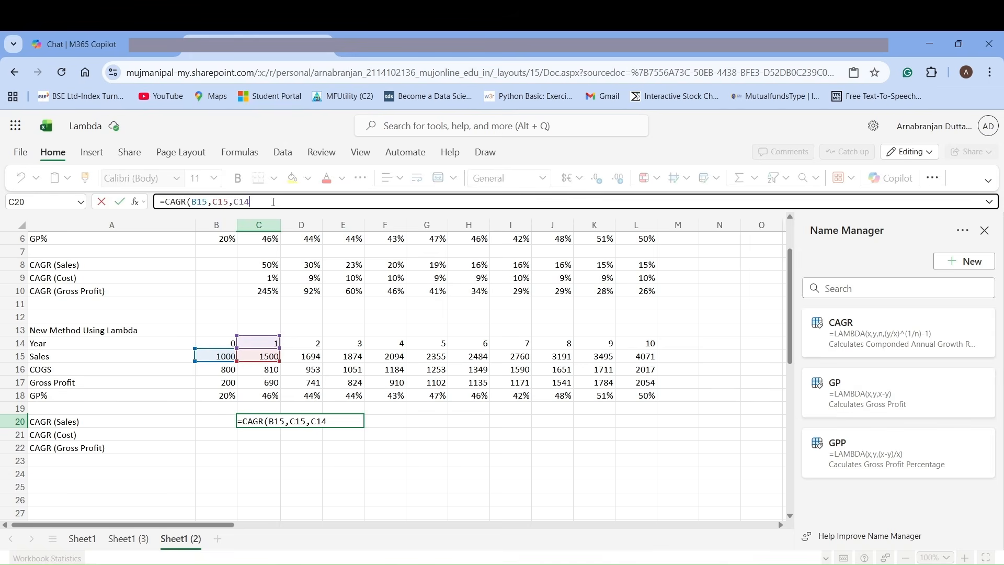
type(")")
key("Return")
Lock the start-value column and the year row in C20 so the formula reads =CAGR($B15,C15,C$14).
mouse_move(281, 427)
left_mouse_down()
mouse_move(331, 435)
mouse_move(274, 434)
mouse_move(272, 424)
left_mouse_up()
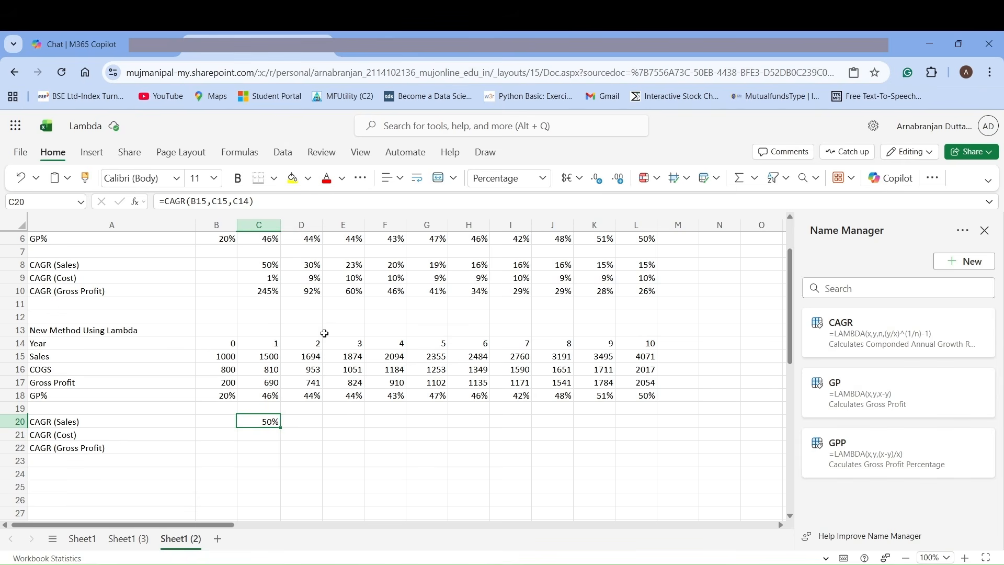
left_click(194, 201)
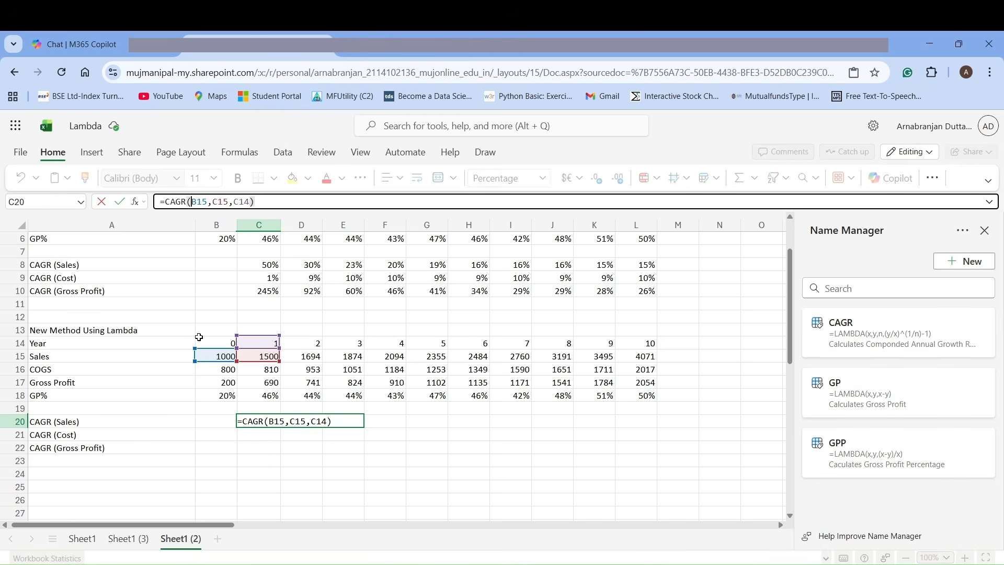
type("$")
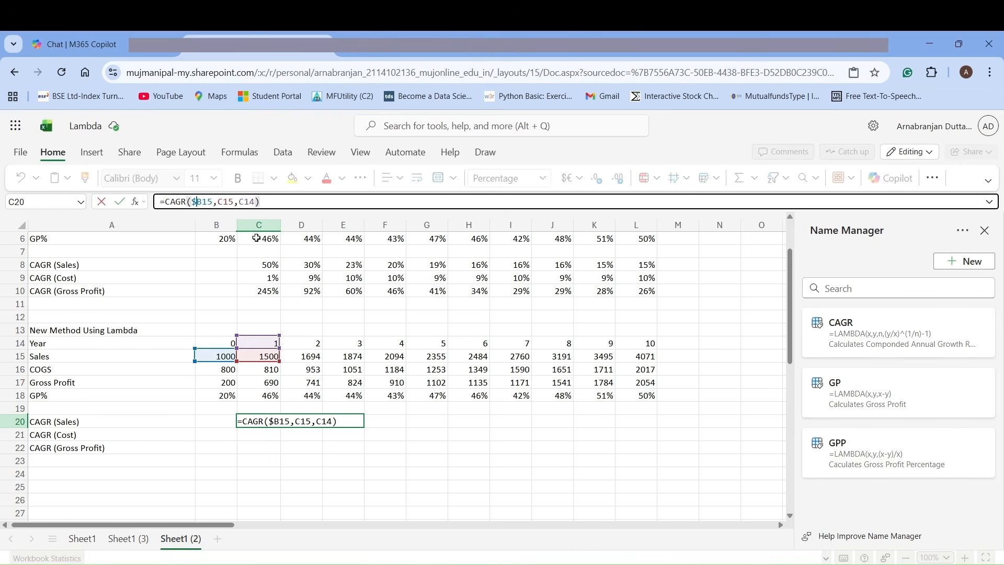
left_click(244, 201)
type("$")
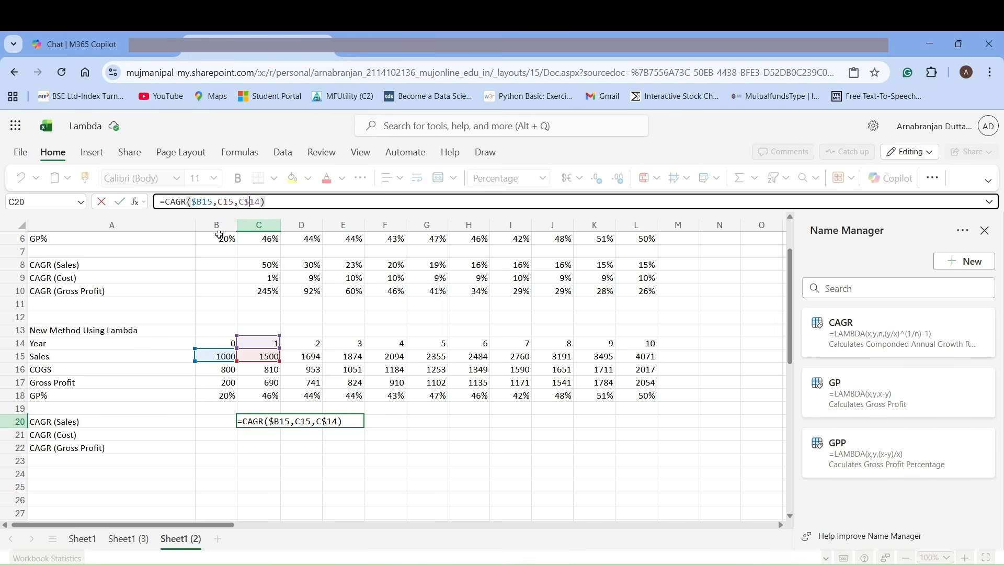
left_click(120, 204)
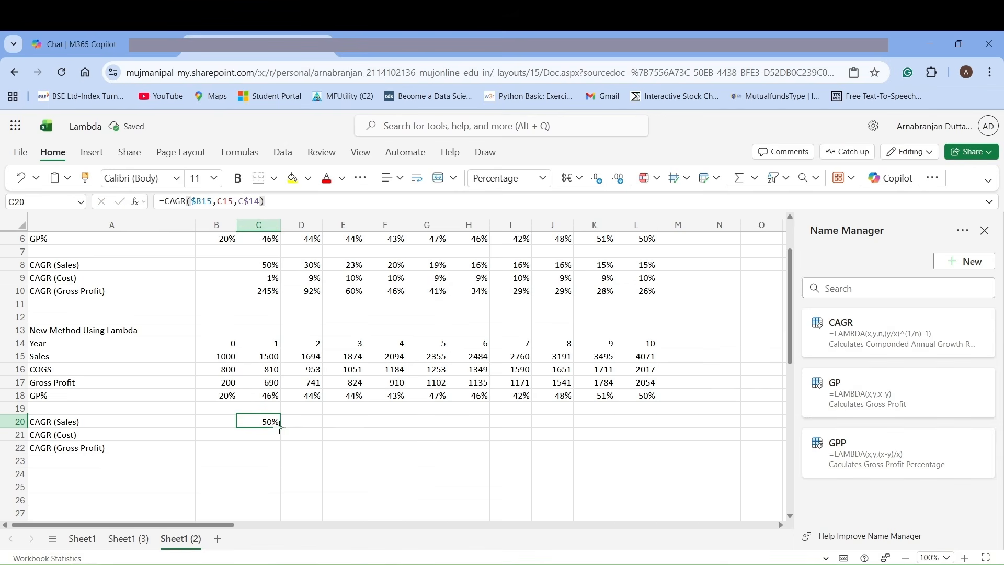
Fill the CAGR formula from C20 across to column L and down to row 22, and check the formulas in C21 and C22.
left_click_drag(280, 429, 635, 429)
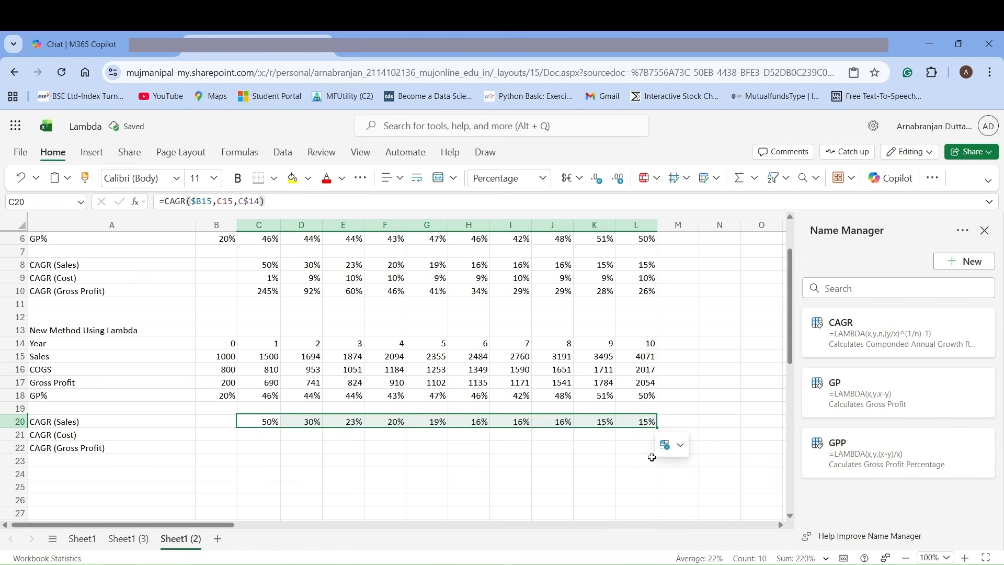
left_click_drag(658, 429, 658, 454)
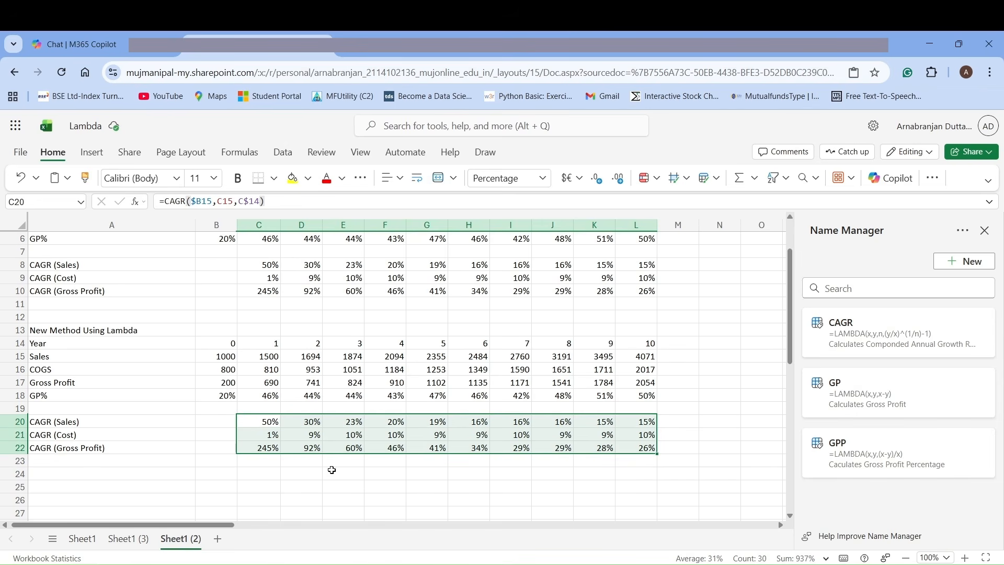
left_click(270, 434)
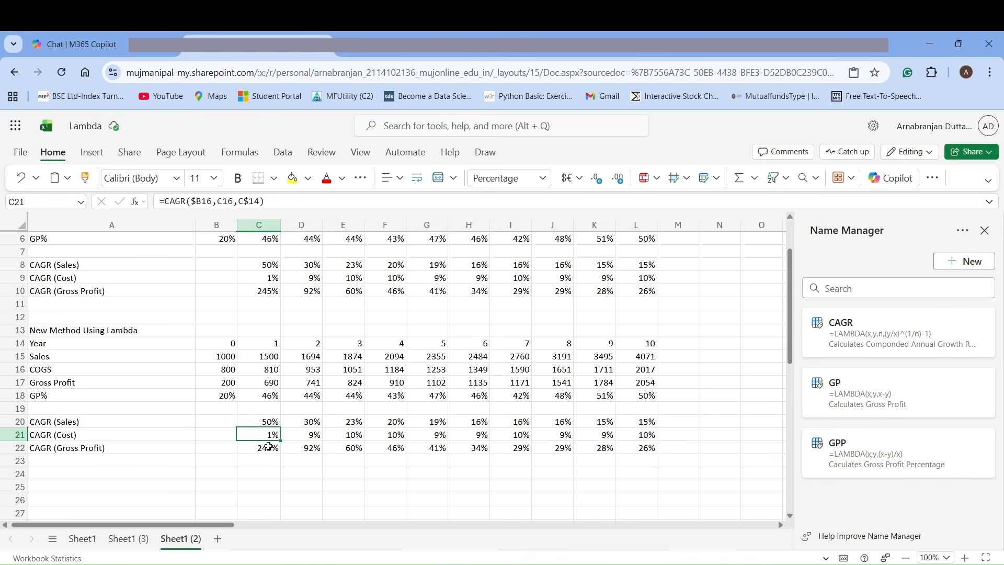
left_click(269, 448)
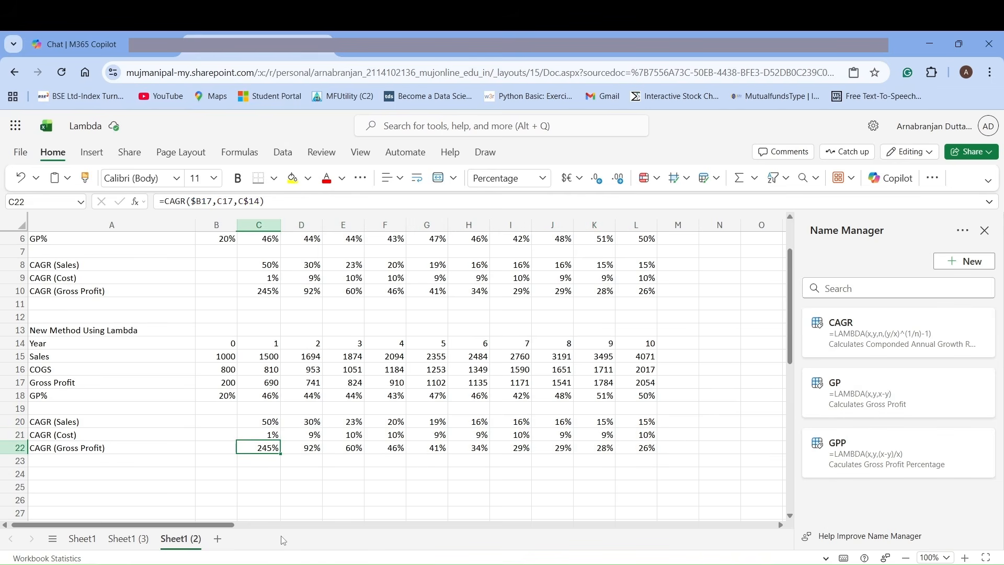